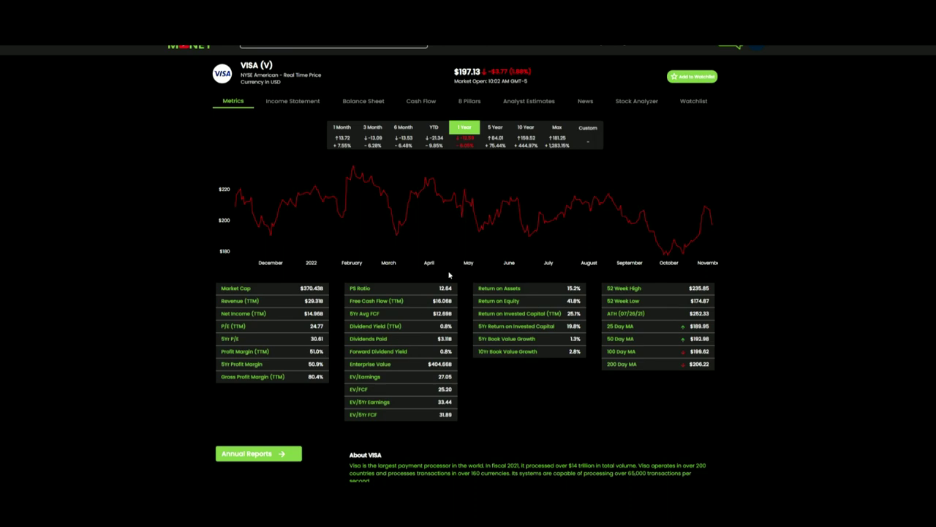
Show Visa's 8 Pillars checklist: six passes, with 5YR P/E 30.61 and 5-year price-to-FCF 29.19 failing
{"action": "left_click", "coordinate": [465, 103]}
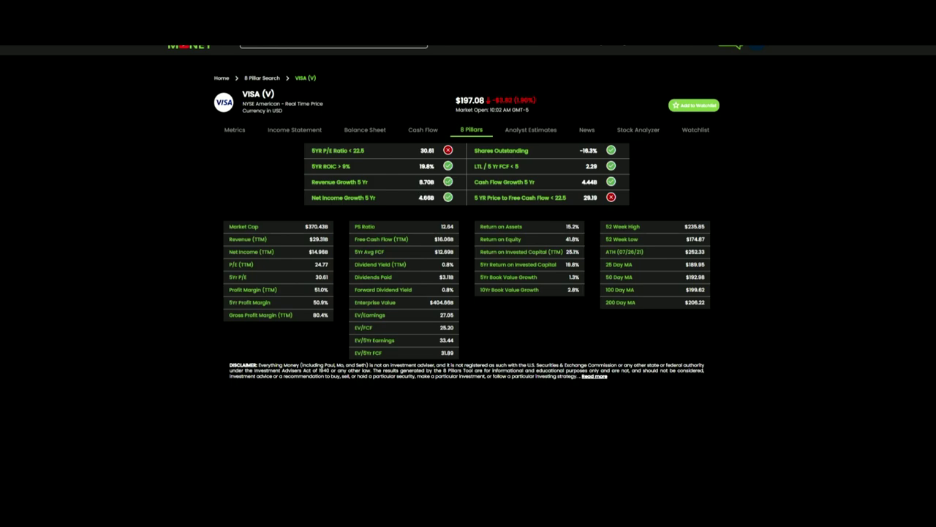
Open Visa's income statement and leave its Format setting on 4 Quarters
{"action": "left_click", "coordinate": [297, 131]}
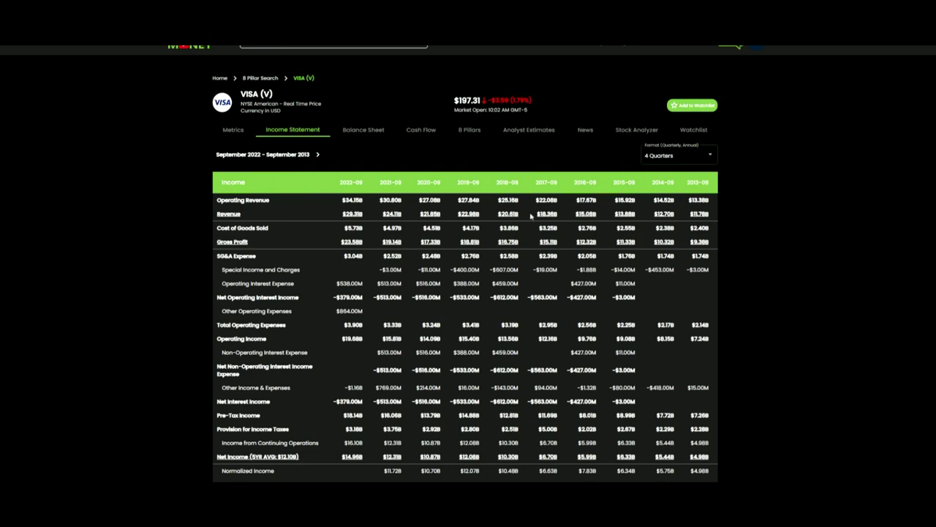
{"action": "left_click", "coordinate": [691, 157]}
{"action": "left_click", "coordinate": [684, 158]}
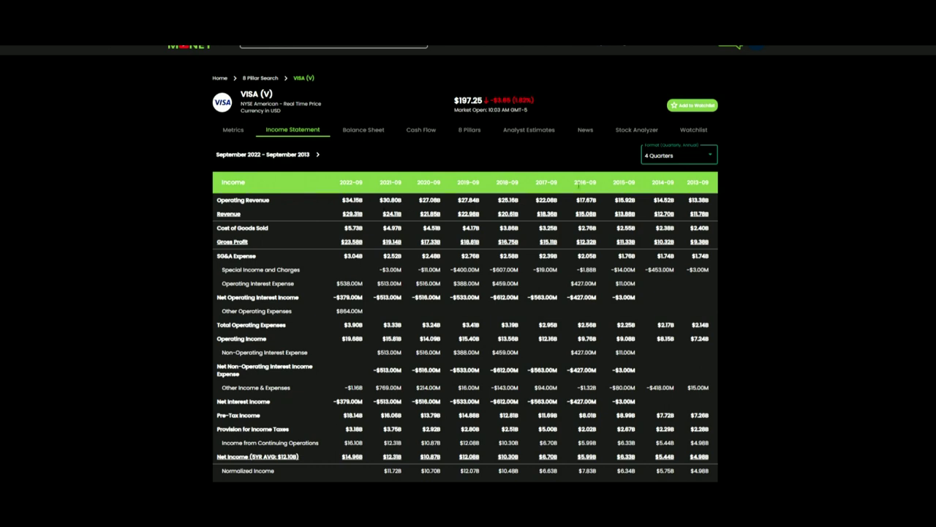
{"action": "left_click", "coordinate": [687, 155]}
{"action": "left_click", "coordinate": [662, 156]}
Set the income statement Format to Quarterly and page back to March 2020 – December 2017
{"action": "left_click", "coordinate": [699, 160]}
{"action": "left_click", "coordinate": [687, 140]}
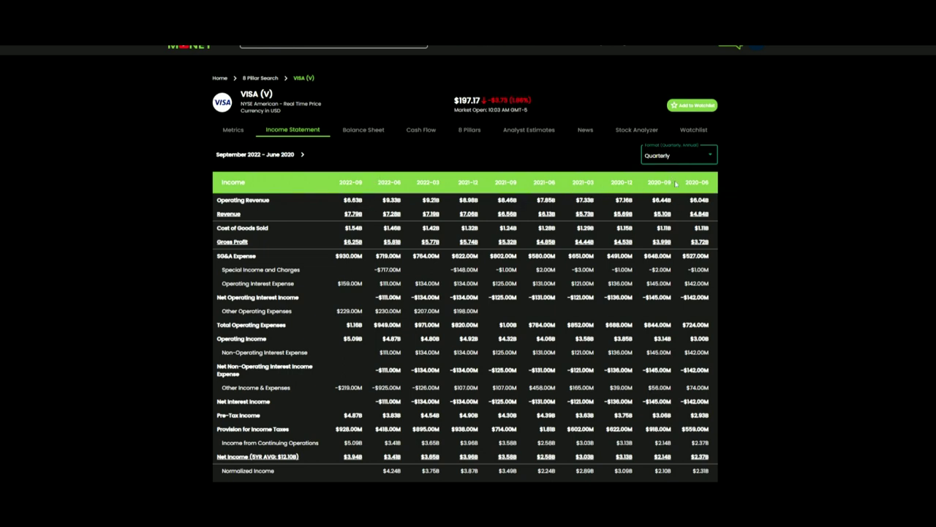
{"action": "left_click", "coordinate": [303, 154]}
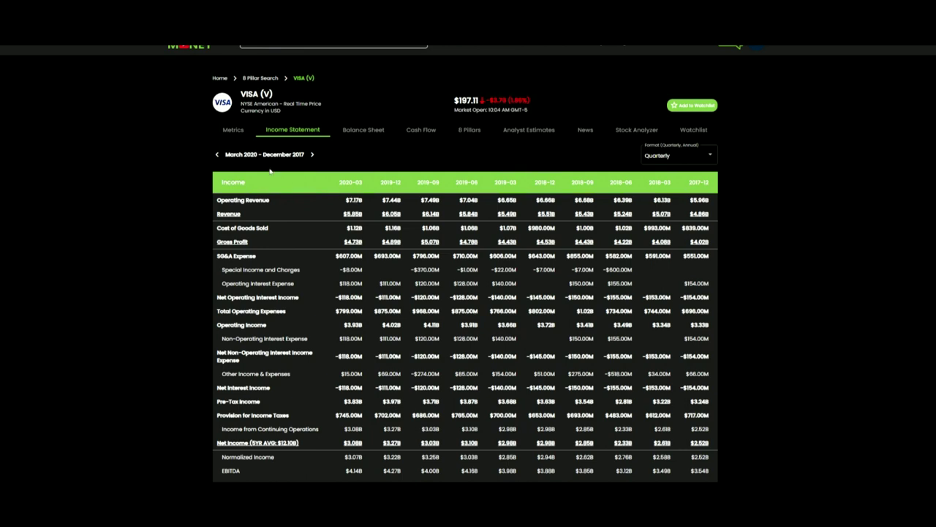
Move the quarterly income statement back to the September 2022 – June 2020 span
{"action": "left_click", "coordinate": [218, 154]}
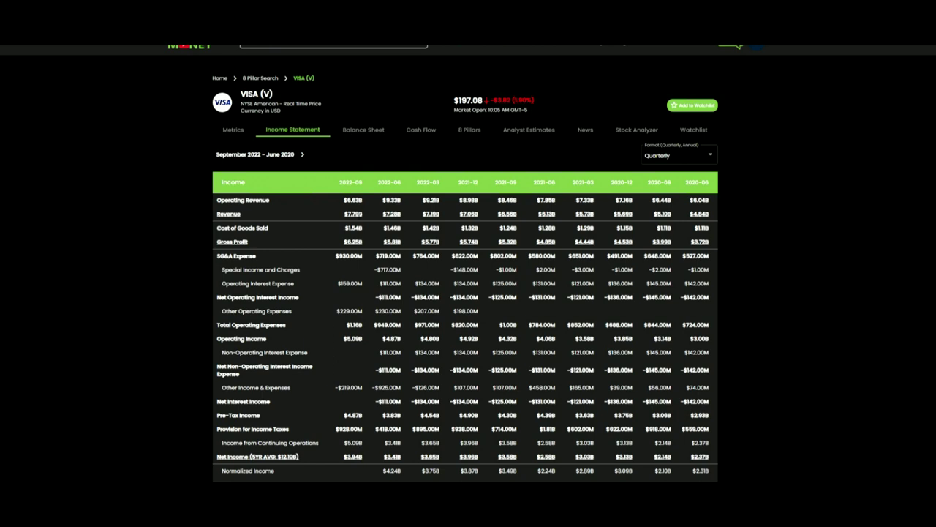
Scroll the quarterly income statement down to the EPS and Shares Data rows
{"action": "scroll", "coordinate": [359, 330], "scroll_direction": "down", "scroll_amount": 4}
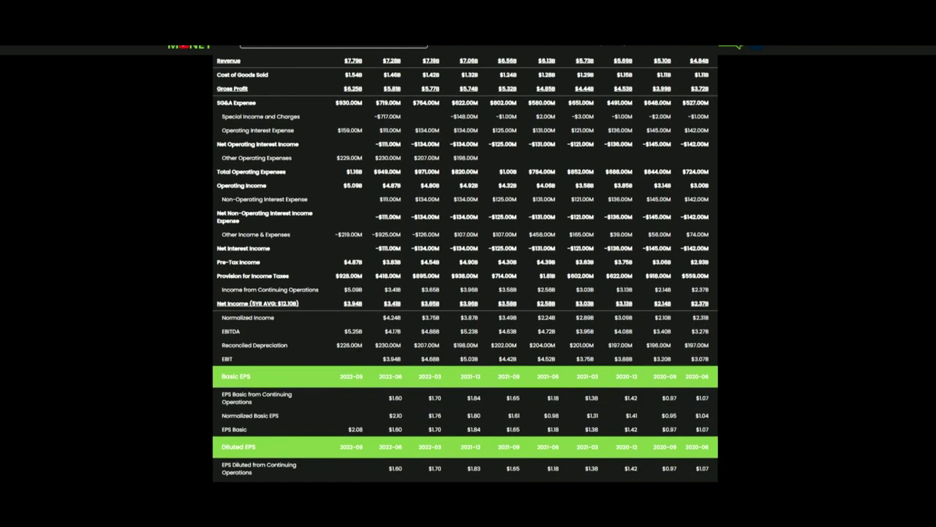
{"action": "scroll", "coordinate": [343, 398], "scroll_direction": "down", "scroll_amount": 2}
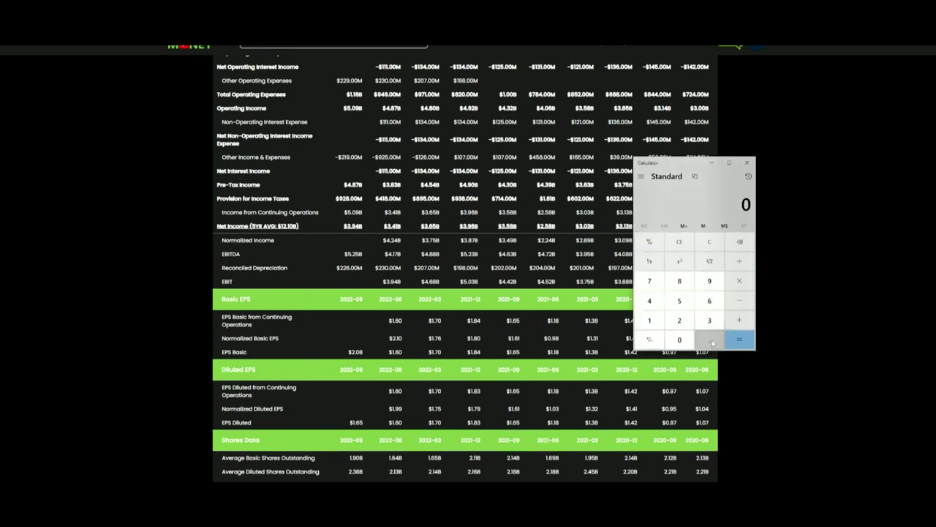
Compute 0.32 × 4 = 1.28 in Calculator, then clear it
{"action": "left_click", "coordinate": [710, 340]}
{"action": "left_click", "coordinate": [710, 320]}
{"action": "left_click", "coordinate": [680, 321]}
{"action": "left_click", "coordinate": [739, 281]}
{"action": "left_click", "coordinate": [648, 301]}
{"action": "left_click", "coordinate": [739, 340]}
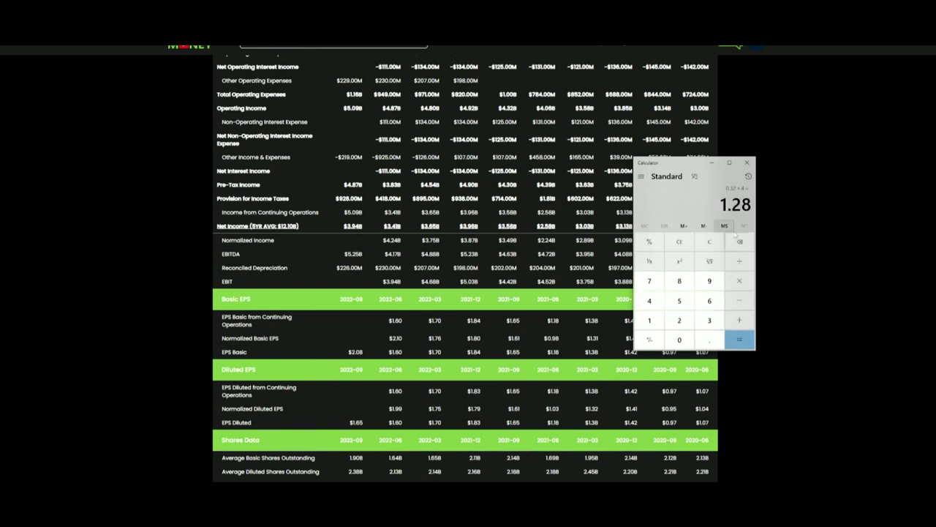
{"action": "left_click", "coordinate": [710, 242]}
Compute 0.38 × 4 = 1.52
{"action": "left_click", "coordinate": [709, 340]}
{"action": "left_click", "coordinate": [710, 320]}
{"action": "left_click", "coordinate": [679, 281]}
{"action": "left_click", "coordinate": [739, 280]}
{"action": "left_click", "coordinate": [649, 301]}
{"action": "left_click", "coordinate": [740, 340]}
Divide 1.52 by 1.28 to get 1.1875, then clear the display
{"action": "left_click", "coordinate": [649, 320]}
{"action": "left_click", "coordinate": [710, 340]}
{"action": "left_click", "coordinate": [679, 321]}
{"action": "left_click", "coordinate": [680, 281]}
{"action": "left_click", "coordinate": [739, 339]}
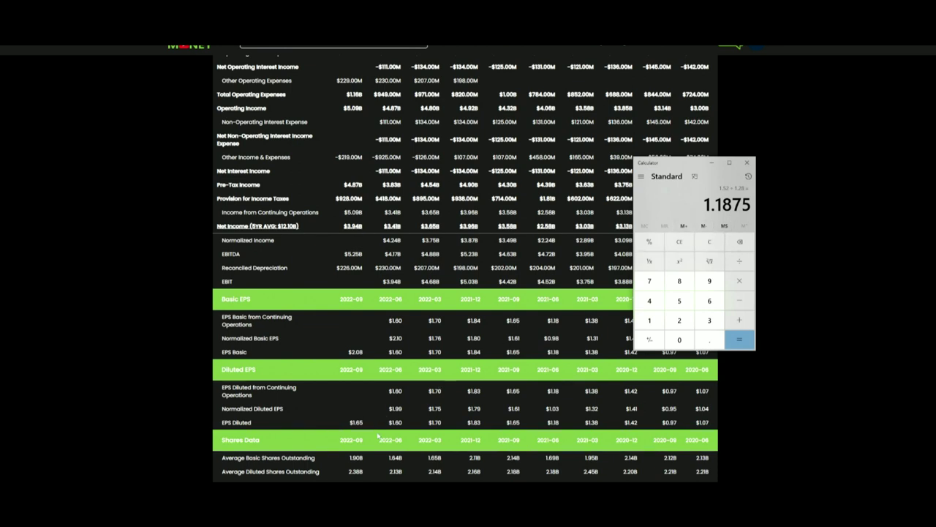
{"action": "left_click", "coordinate": [708, 239]}
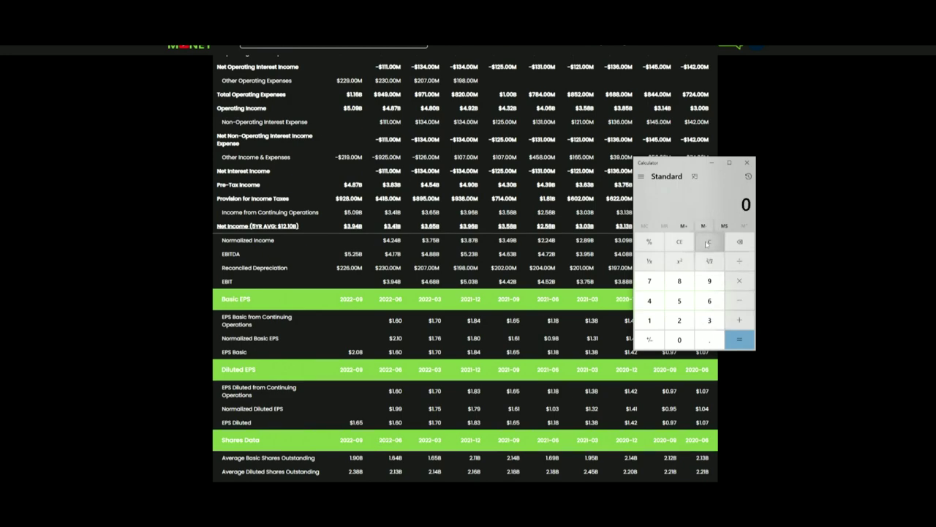
Set the Visa income statement Format to 4 Quarters, showing annual figures September 2013 – September 2022
{"action": "scroll", "coordinate": [829, 296], "scroll_direction": "up", "scroll_amount": 3}
{"action": "left_click", "coordinate": [828, 296]}
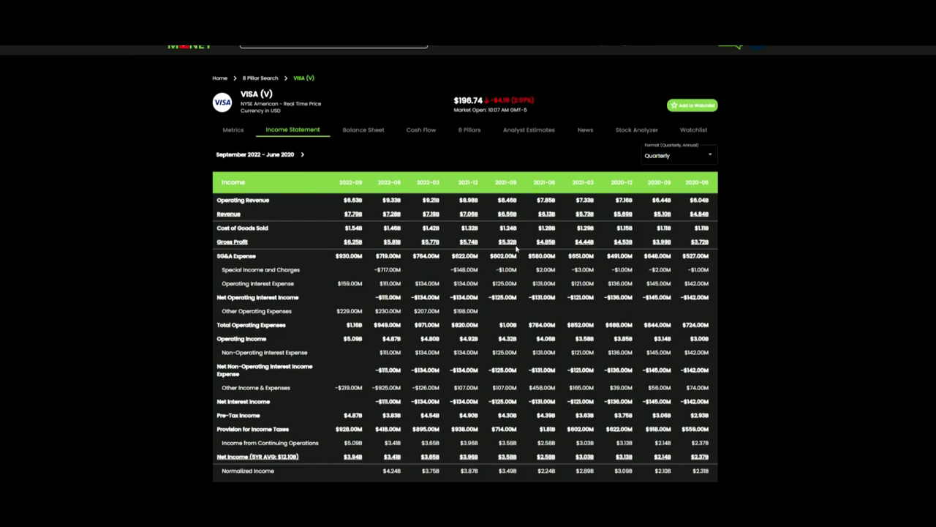
{"action": "scroll", "coordinate": [522, 248], "scroll_direction": "down", "scroll_amount": 2}
{"action": "left_click", "coordinate": [678, 80]}
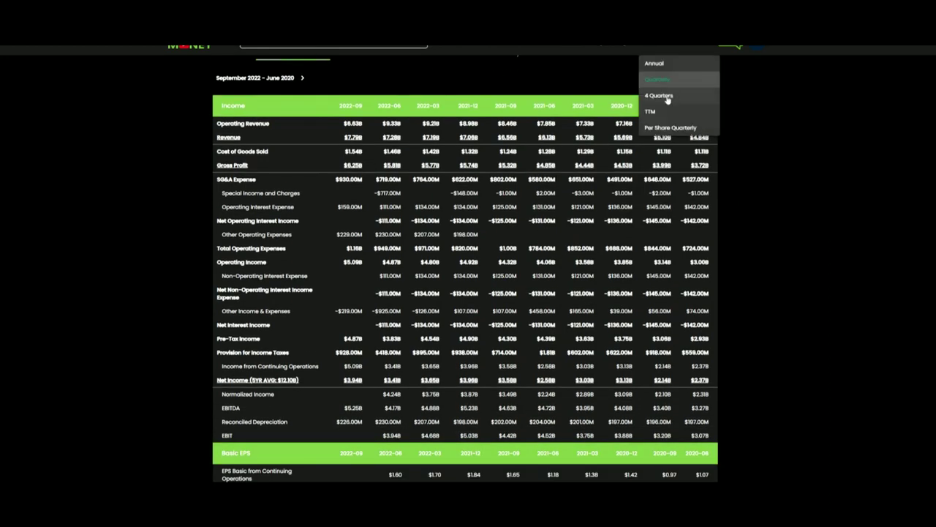
{"action": "left_click", "coordinate": [667, 96]}
{"action": "scroll", "coordinate": [563, 302], "scroll_direction": "down", "scroll_amount": 4}
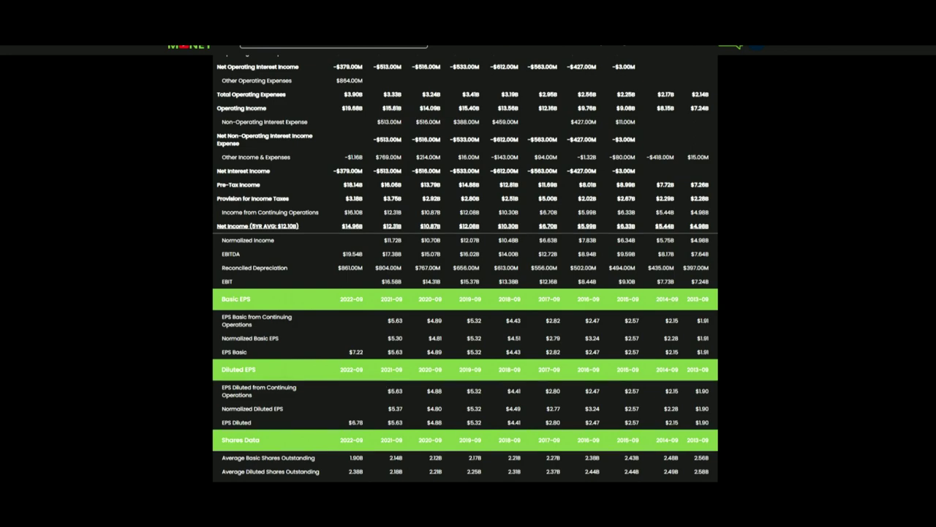
Return to the 8 Pillars tab, then show Visa's balance sheet with quarterly assets to September 2022
{"action": "scroll", "coordinate": [609, 428], "scroll_direction": "up", "scroll_amount": 10}
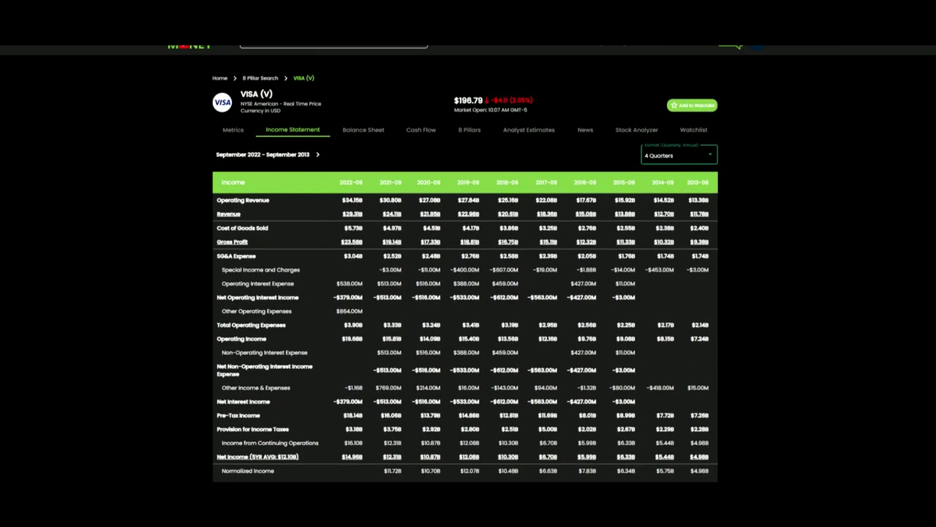
{"action": "left_click", "coordinate": [471, 129]}
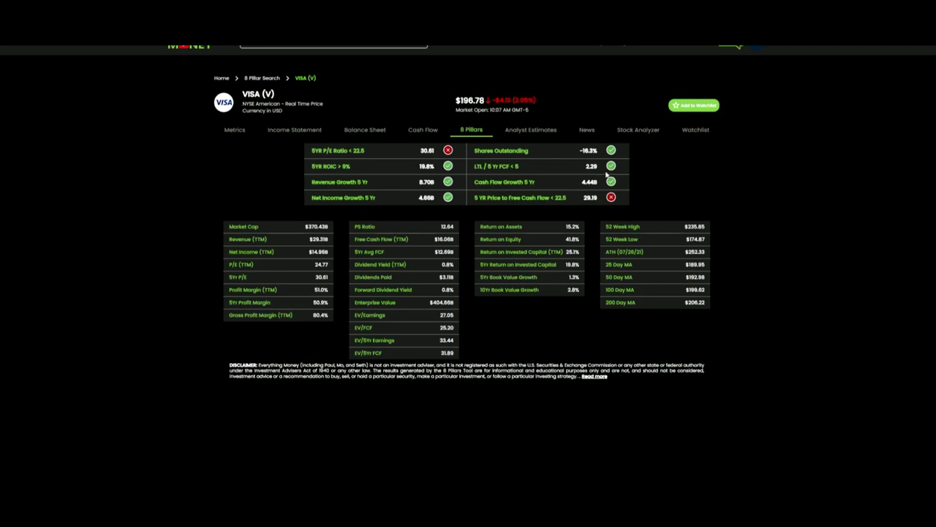
{"action": "left_click", "coordinate": [368, 131]}
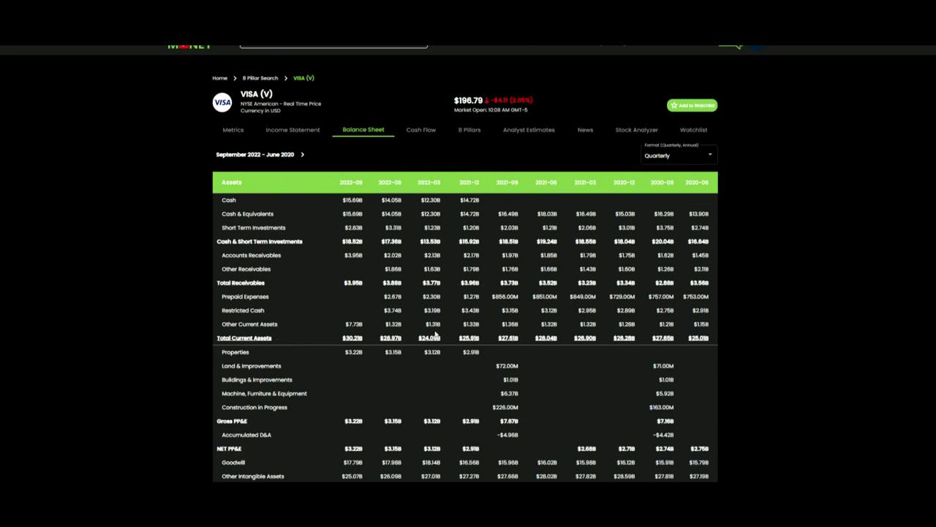
{"action": "scroll", "coordinate": [399, 345], "scroll_direction": "down", "scroll_amount": 2}
{"action": "scroll", "coordinate": [394, 398], "scroll_direction": "down", "scroll_amount": 1}
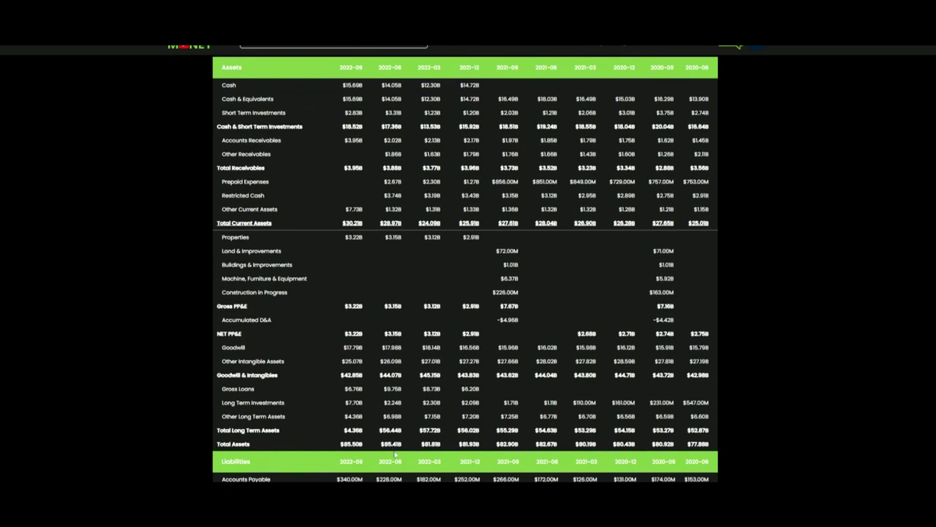
{"action": "scroll", "coordinate": [360, 433], "scroll_direction": "down", "scroll_amount": 6}
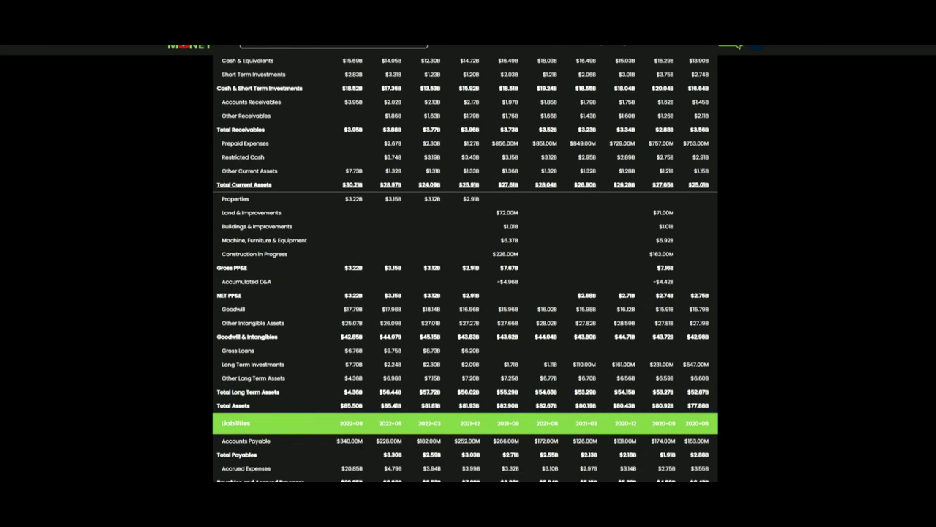
{"action": "scroll", "coordinate": [361, 432], "scroll_direction": "down", "scroll_amount": 2}
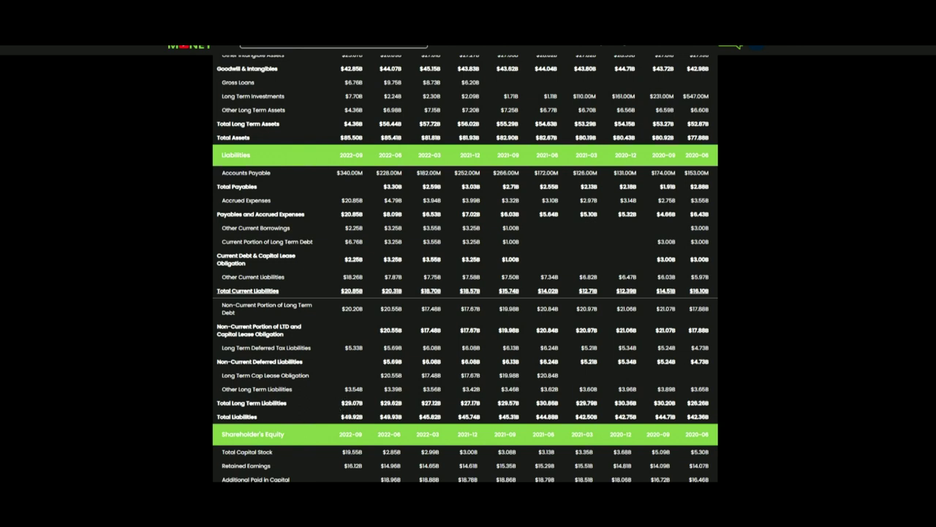
{"action": "scroll", "coordinate": [356, 424], "scroll_direction": "down", "scroll_amount": 1}
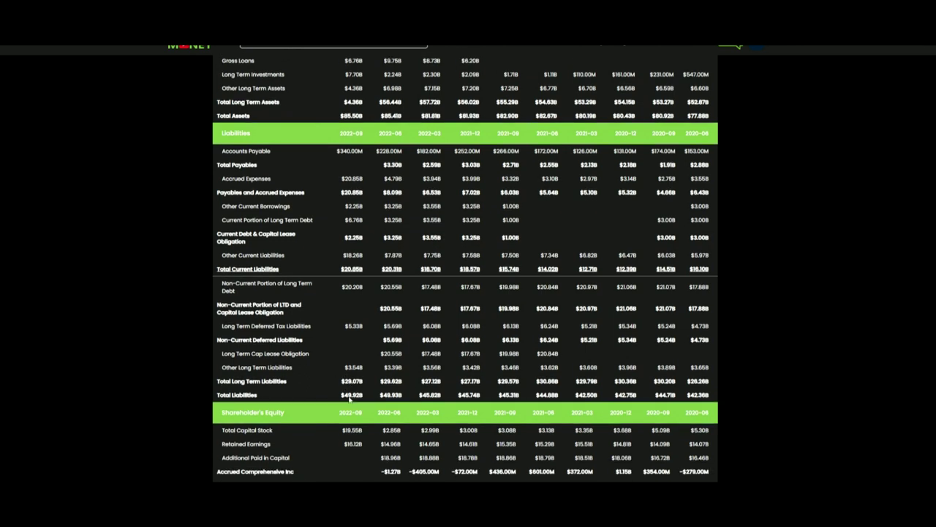
{"action": "scroll", "coordinate": [356, 424], "scroll_direction": "up", "scroll_amount": 1}
{"action": "scroll", "coordinate": [341, 405], "scroll_direction": "up", "scroll_amount": 1}
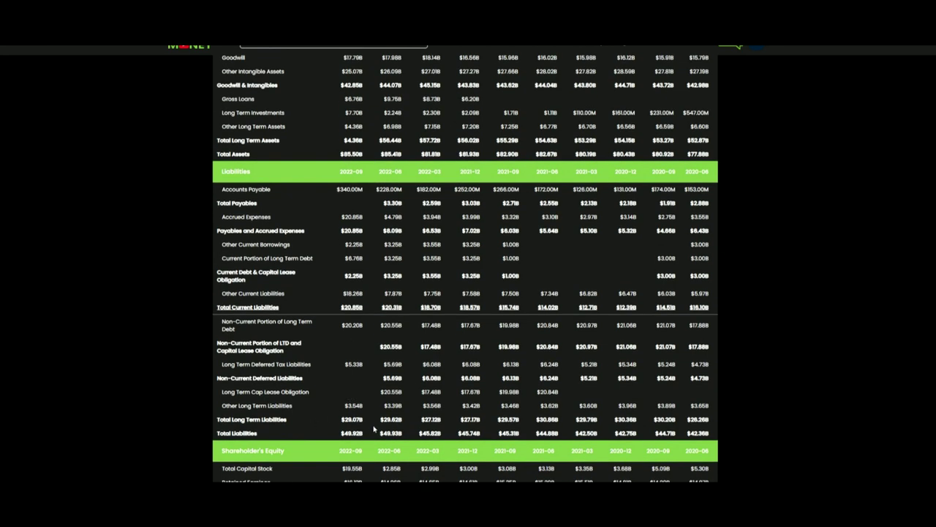
{"action": "scroll", "coordinate": [369, 425], "scroll_direction": "up", "scroll_amount": 10}
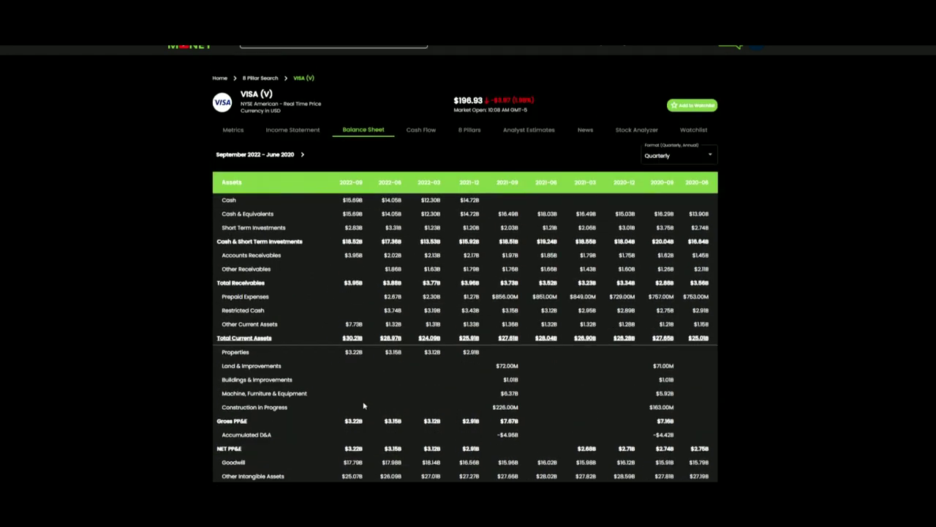
Beside Visa's 8 Pillars page, compute 29 ÷ 16 = 1.8125 and clear the Calculator to 0
{"action": "left_click", "coordinate": [472, 133]}
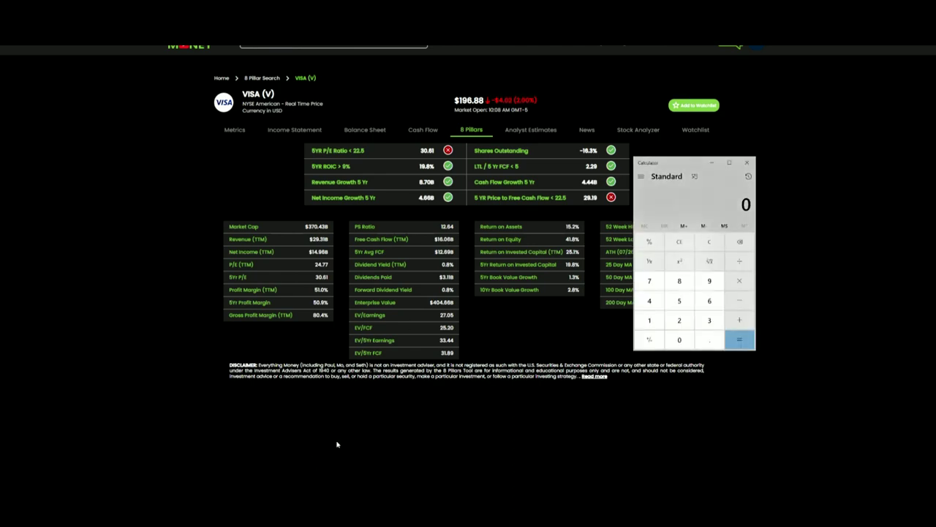
{"action": "left_click", "coordinate": [679, 320]}
{"action": "left_click", "coordinate": [709, 281]}
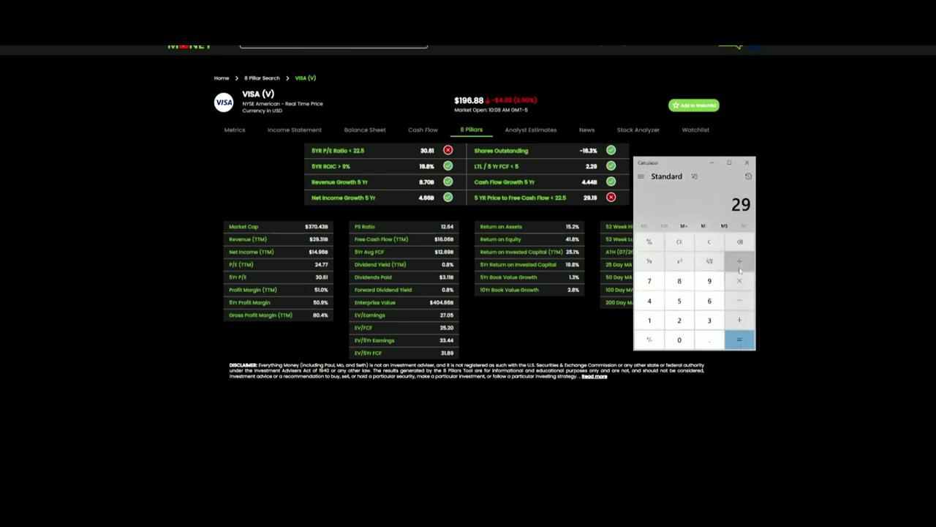
{"action": "left_click", "coordinate": [739, 261]}
{"action": "left_click", "coordinate": [649, 321]}
{"action": "left_click", "coordinate": [709, 300]}
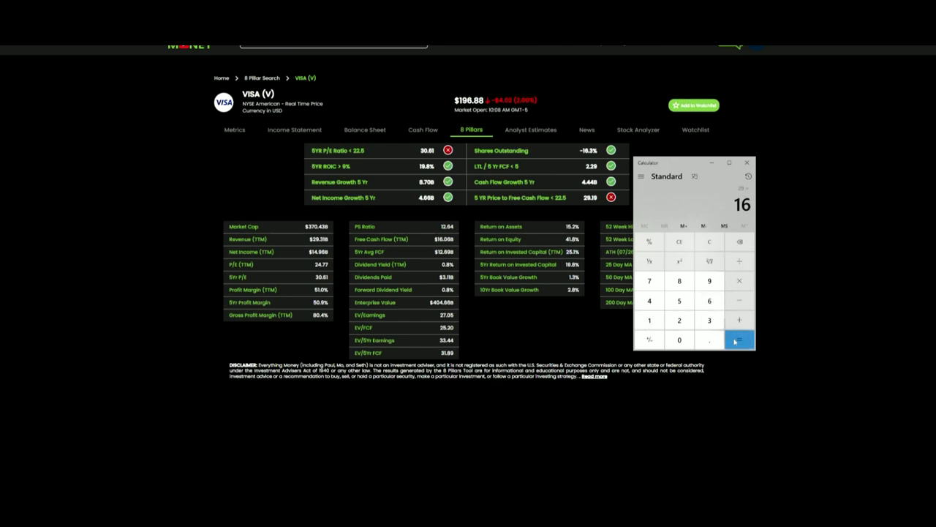
{"action": "left_click", "coordinate": [735, 342]}
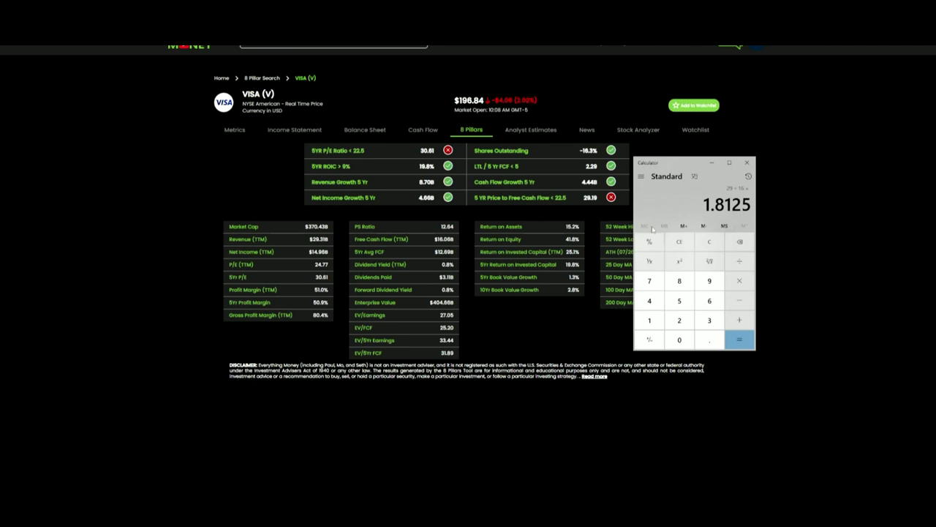
{"action": "left_click", "coordinate": [710, 242]}
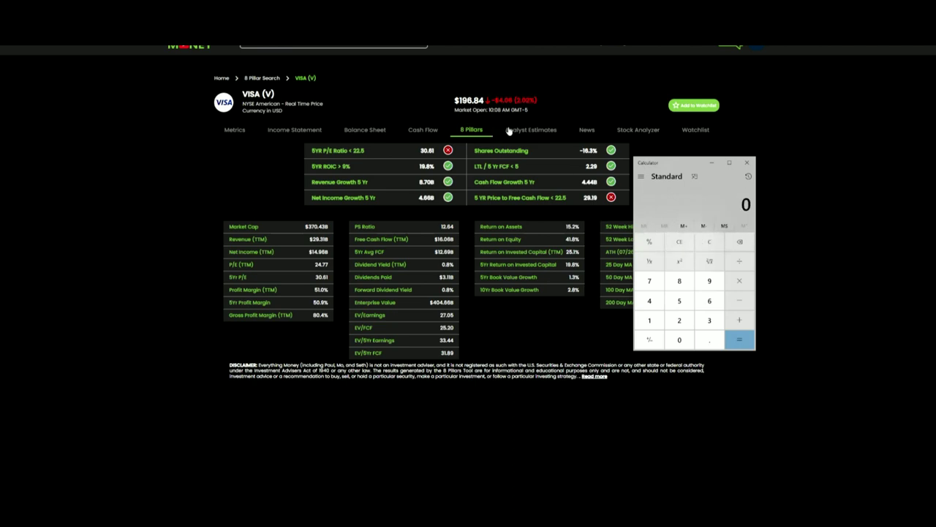
Search 'visa' in Stock Analysis and show Visa Inc. (V)'s quarterly income statement under Financials
{"action": "left_click", "coordinate": [424, 130]}
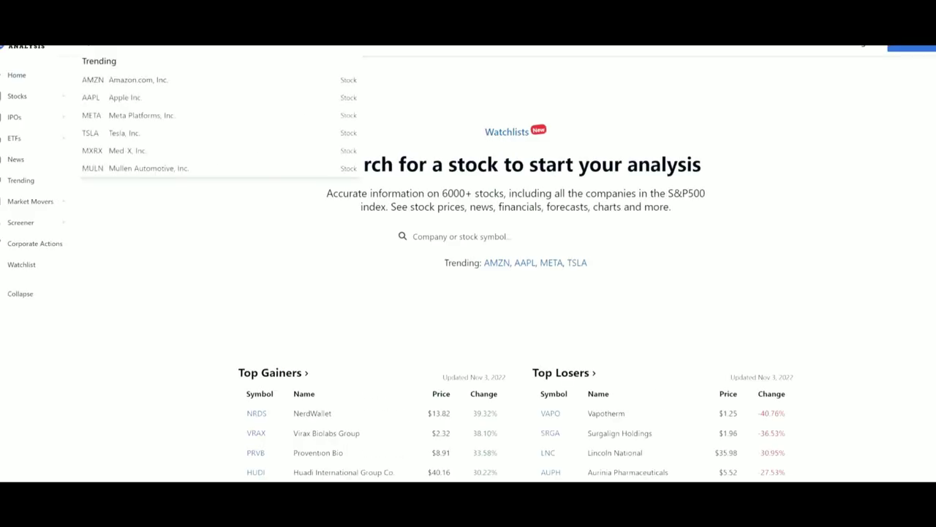
{"action": "type", "text": "visa"}
{"action": "left_click", "coordinate": [171, 64]}
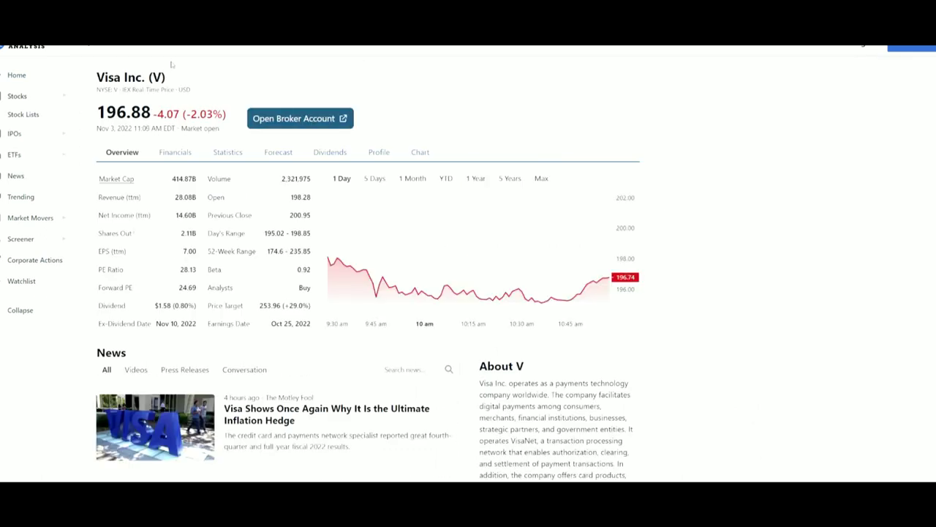
{"action": "left_click", "coordinate": [188, 158]}
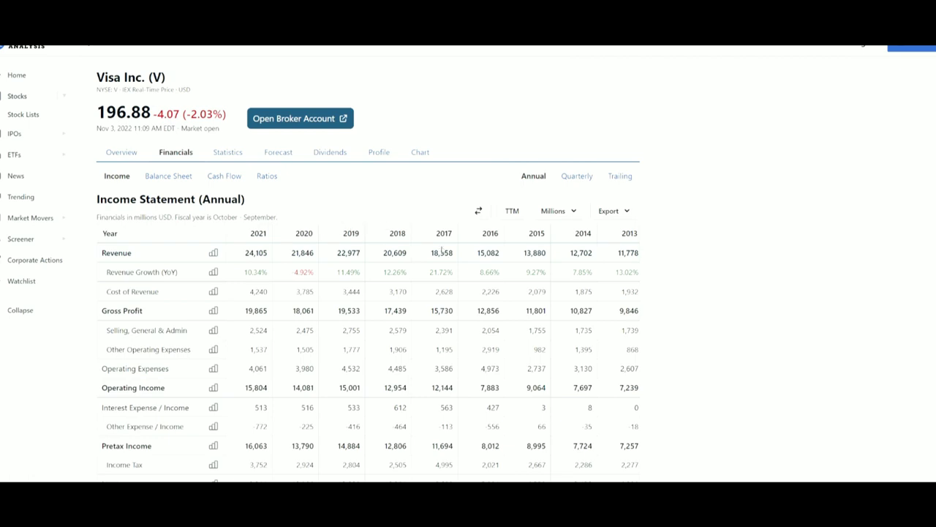
{"action": "left_click", "coordinate": [578, 183]}
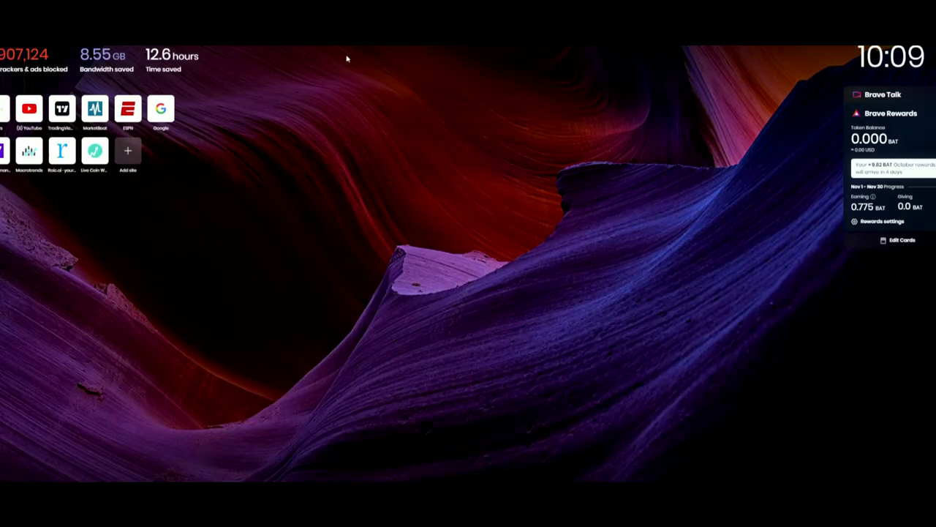
Look up Visa on Macrotrends and scroll to its revenue charts showing $29.310B TTM revenue
{"action": "left_click", "coordinate": [29, 152]}
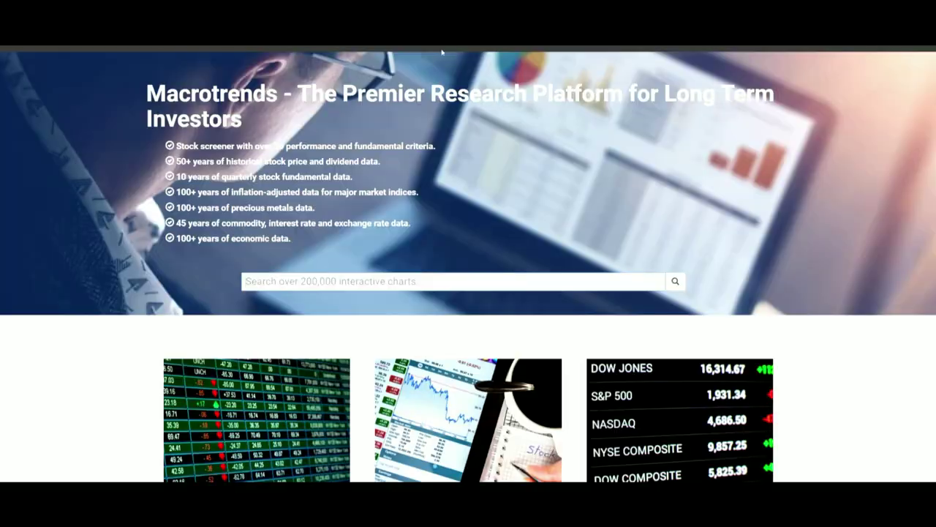
{"action": "left_click", "coordinate": [395, 285]}
{"action": "type", "text": "visa"}
{"action": "left_click", "coordinate": [333, 306]}
{"action": "scroll", "coordinate": [460, 317], "scroll_direction": "down", "scroll_amount": 3}
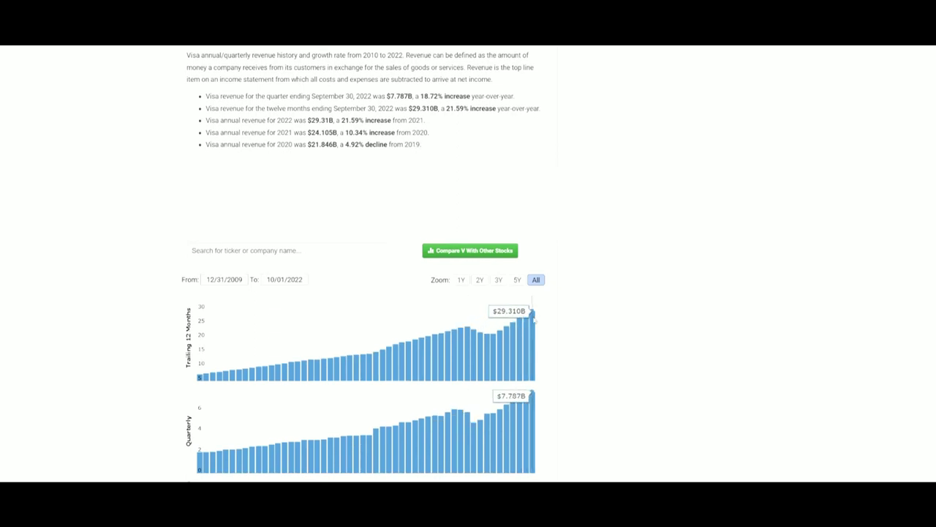
{"action": "scroll", "coordinate": [532, 322], "scroll_direction": "down", "scroll_amount": 3}
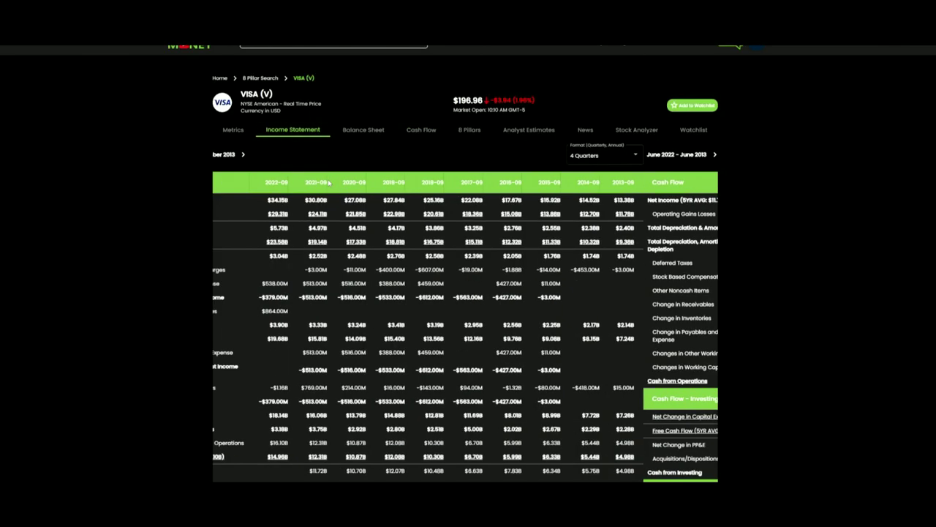
Switch the Visa income statement's Format to Quarterly, showing 7,275 million USD for June 2022
{"action": "left_click", "coordinate": [674, 164]}
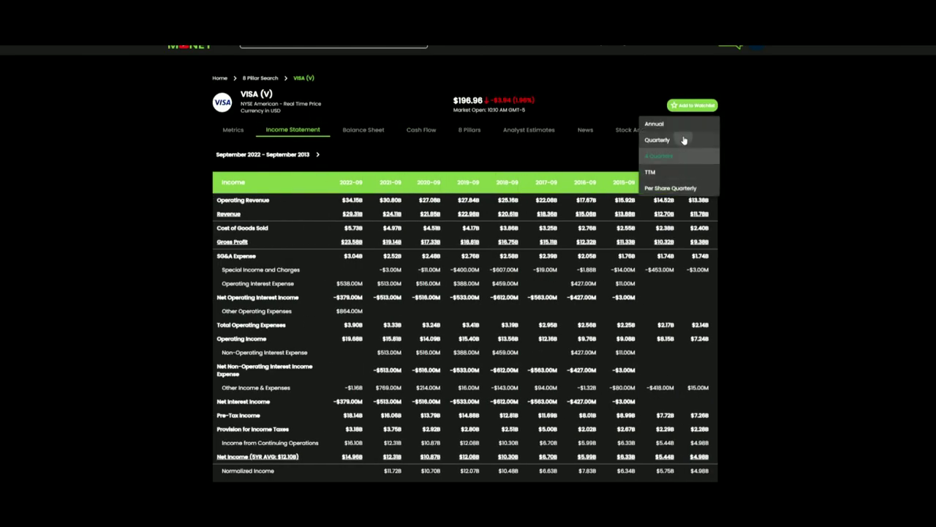
{"action": "left_click", "coordinate": [684, 139]}
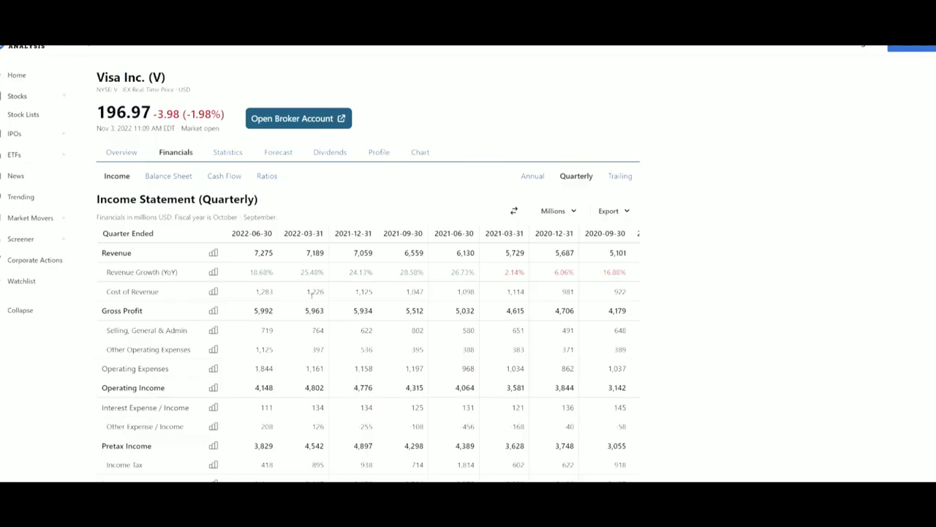
{"action": "scroll", "coordinate": [291, 302], "scroll_direction": "down", "scroll_amount": 1}
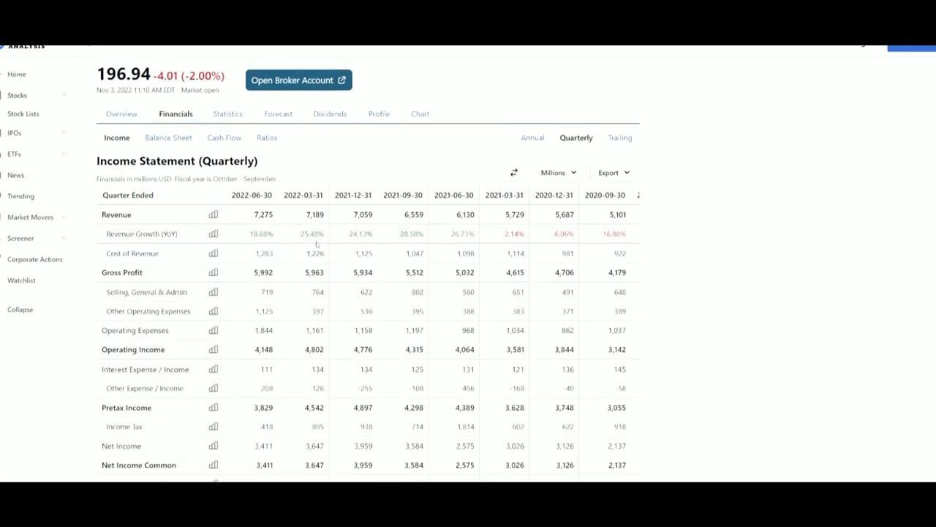
{"action": "scroll", "coordinate": [317, 245], "scroll_direction": "down", "scroll_amount": 1}
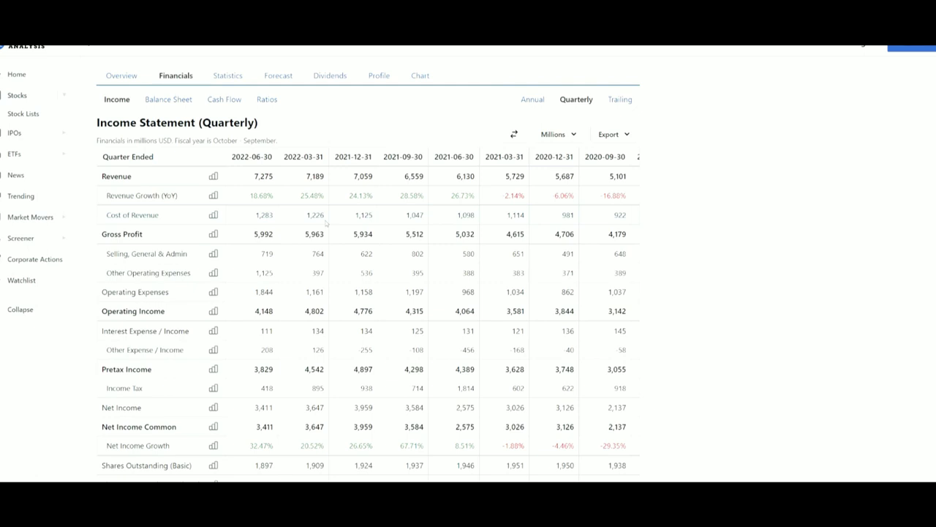
{"action": "scroll", "coordinate": [329, 362], "scroll_direction": "down", "scroll_amount": 3}
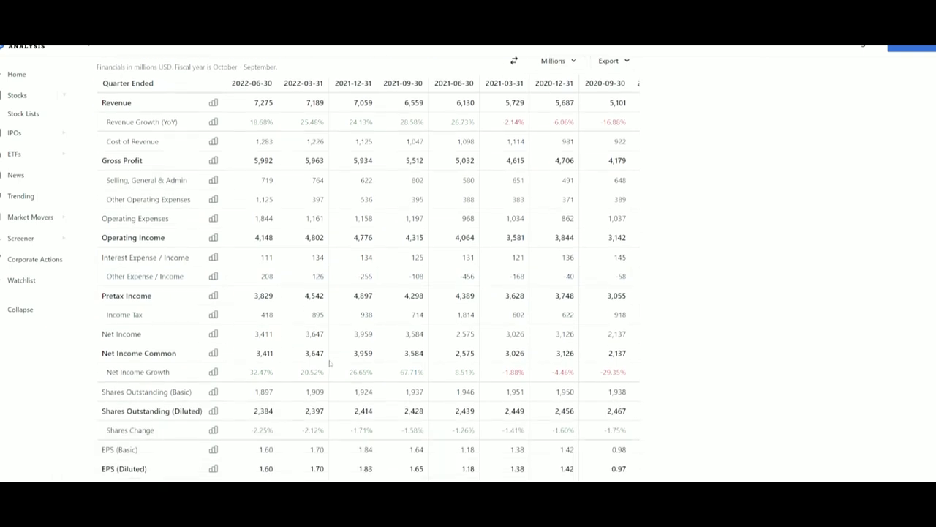
{"action": "scroll", "coordinate": [331, 360], "scroll_direction": "up", "scroll_amount": 5}
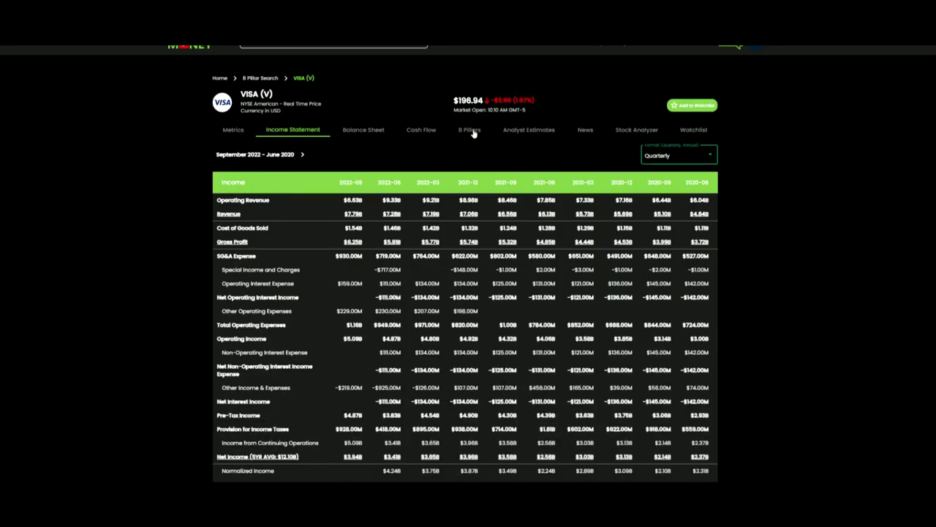
Open Visa's Stock Analyzer and enter revenue growth of 6, 10 and 14%
{"action": "left_click", "coordinate": [633, 132]}
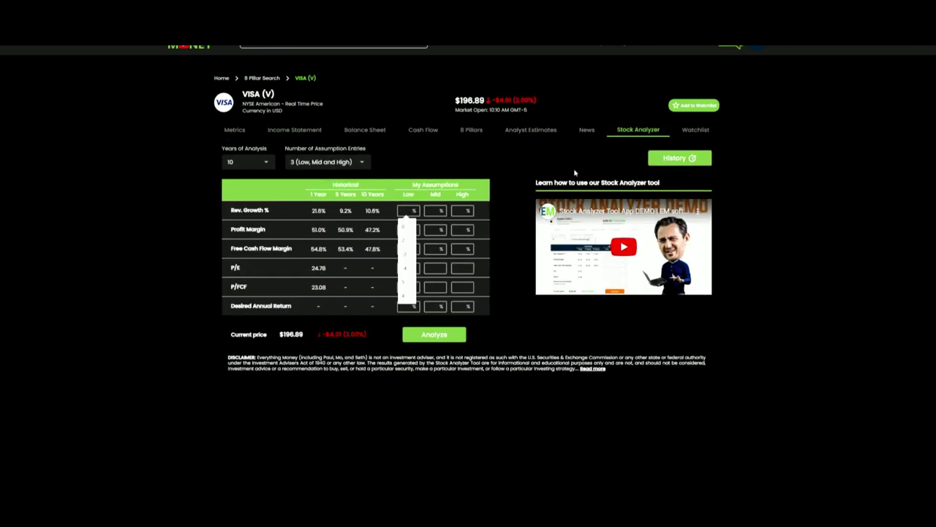
{"action": "type", "text": "6"}
{"action": "type", "text": "10"}
{"action": "key", "text": "Tab"}
{"action": "type", "text": "14"}
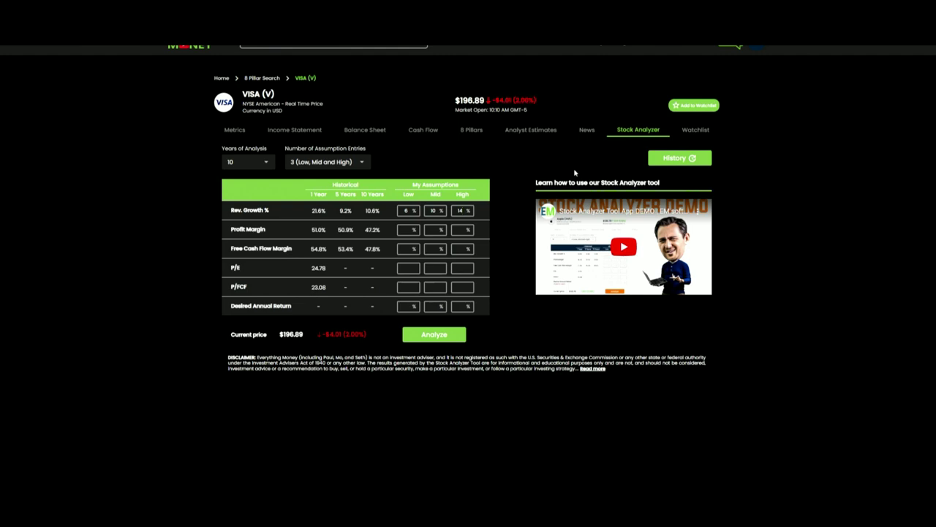
Revise the mid and high revenue growth assumptions to 9% and 12%
{"action": "double_click", "coordinate": [445, 210]}
{"action": "type", "text": "9"}
{"action": "key", "text": "Tab"}
{"action": "type", "text": "12"}
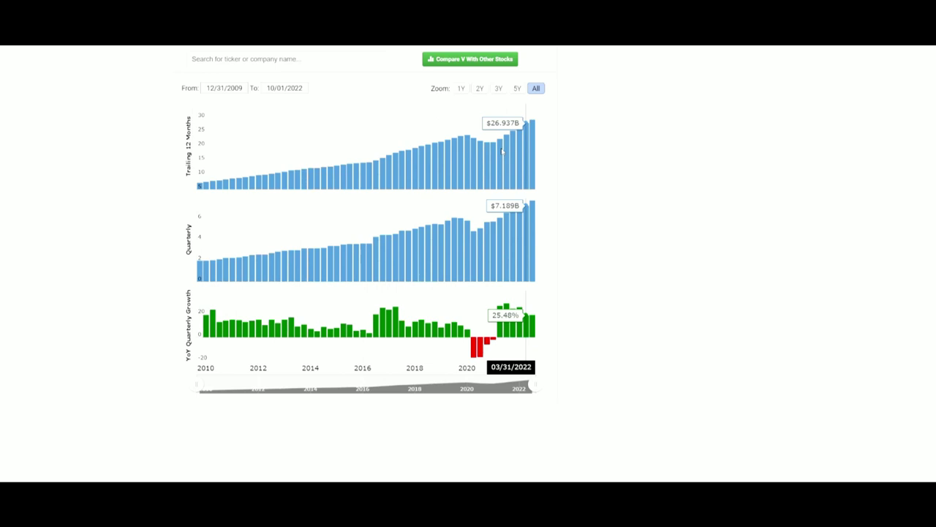
Open Visa's Margins page on Macrotrends and scroll to the gross, operating and net margin charts
{"action": "scroll", "coordinate": [383, 119], "scroll_direction": "up", "scroll_amount": 5}
{"action": "left_click", "coordinate": [381, 116]}
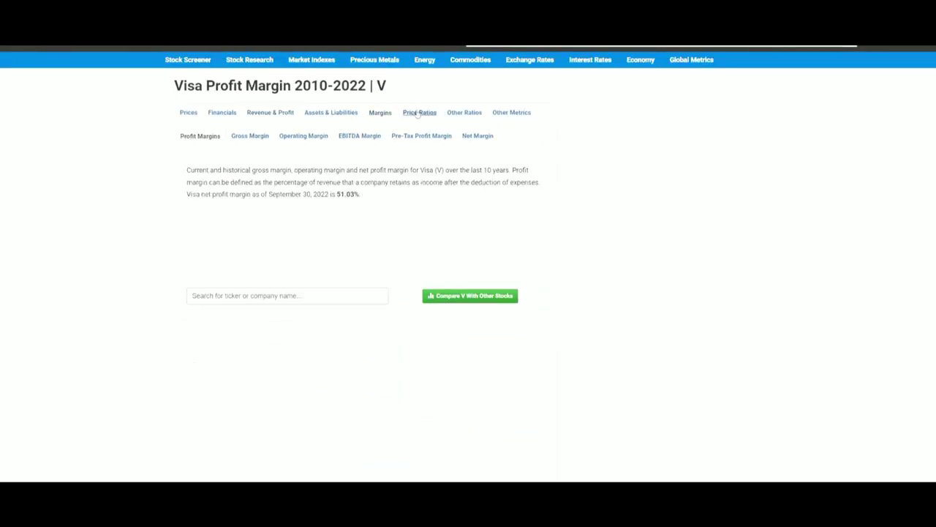
{"action": "scroll", "coordinate": [475, 256], "scroll_direction": "down", "scroll_amount": 3}
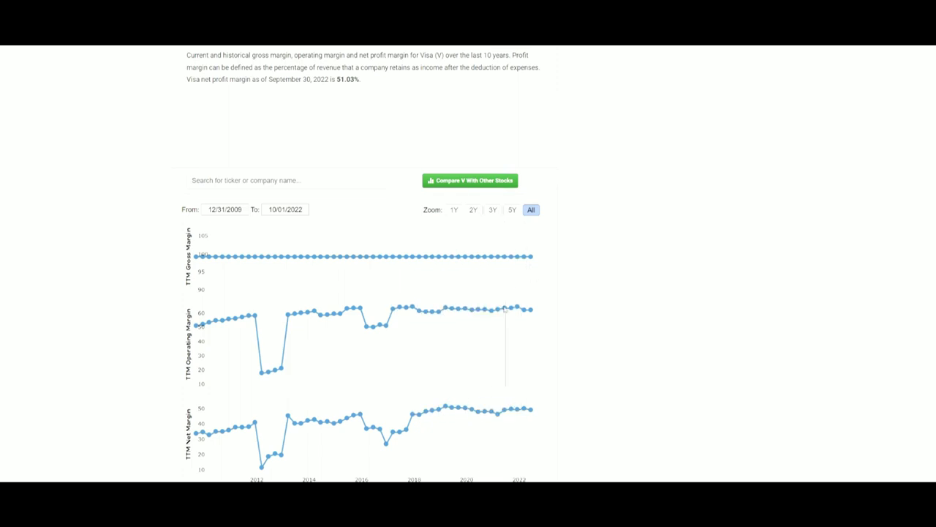
{"action": "scroll", "coordinate": [501, 308], "scroll_direction": "down", "scroll_amount": 1}
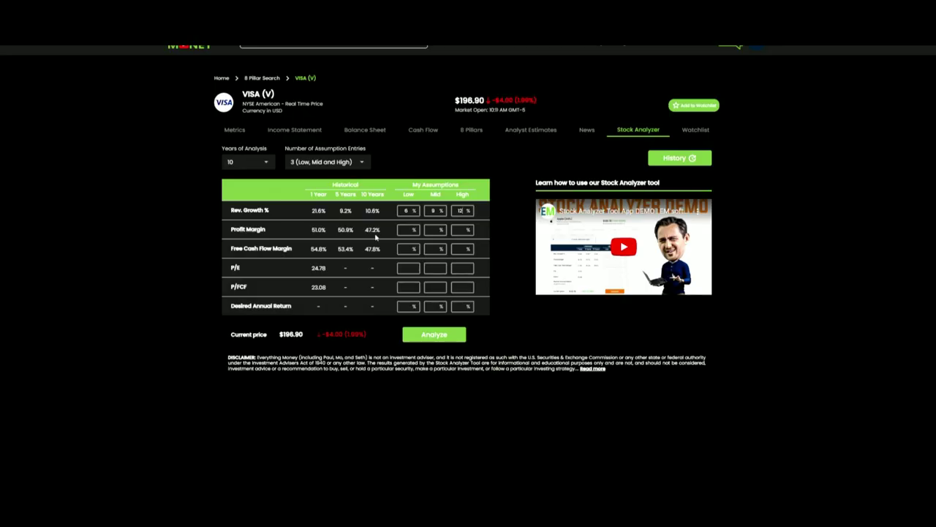
Fill in the profit and free cash flow margin assumptions, starting at 46% low
{"action": "key", "text": "Tab"}
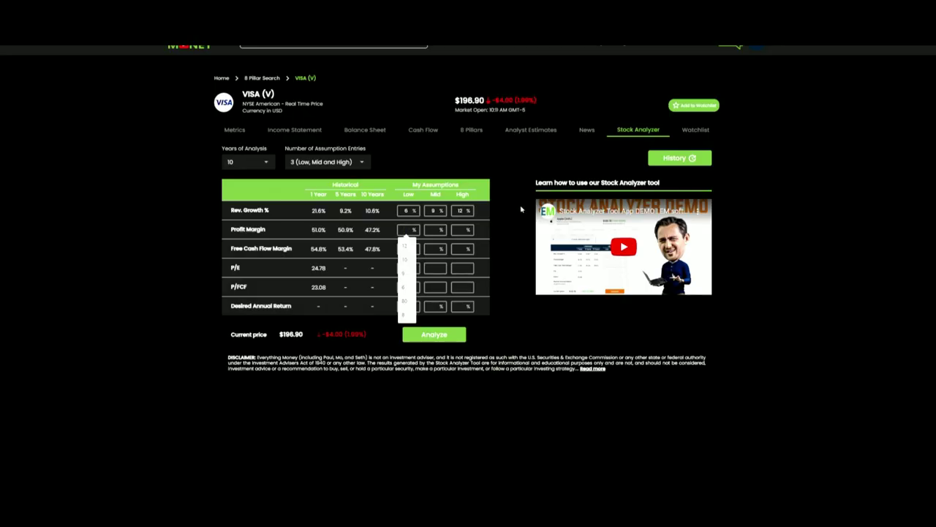
{"action": "type", "text": "46"}
{"action": "key", "text": "Tab"}
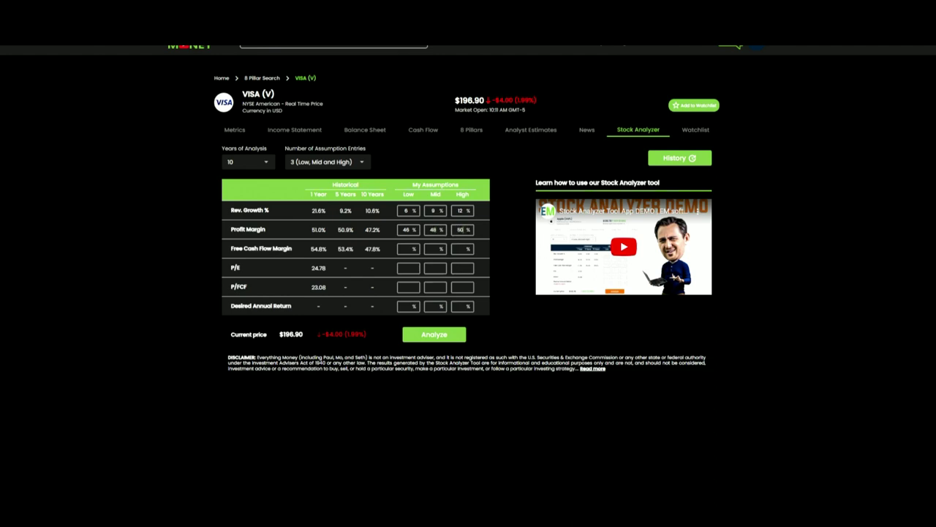
{"action": "left_click", "coordinate": [408, 249]}
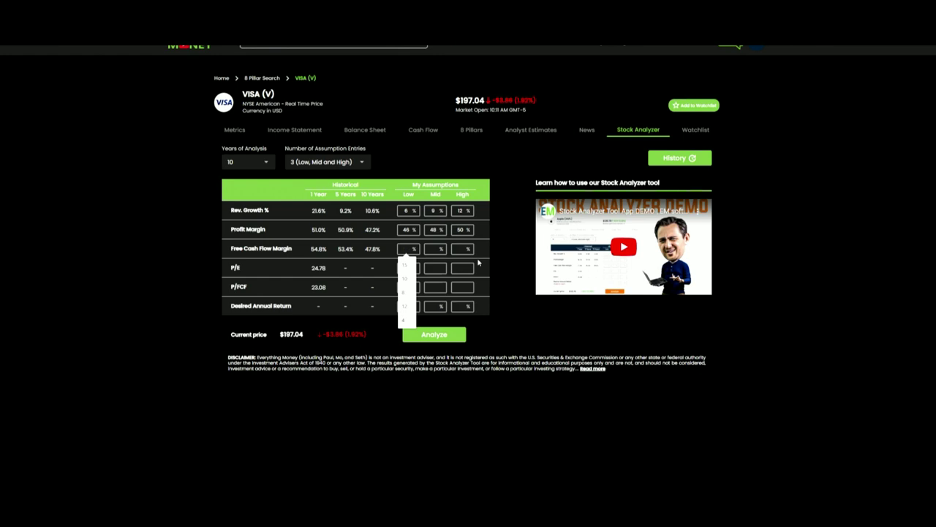
{"action": "type", "text": "46"}
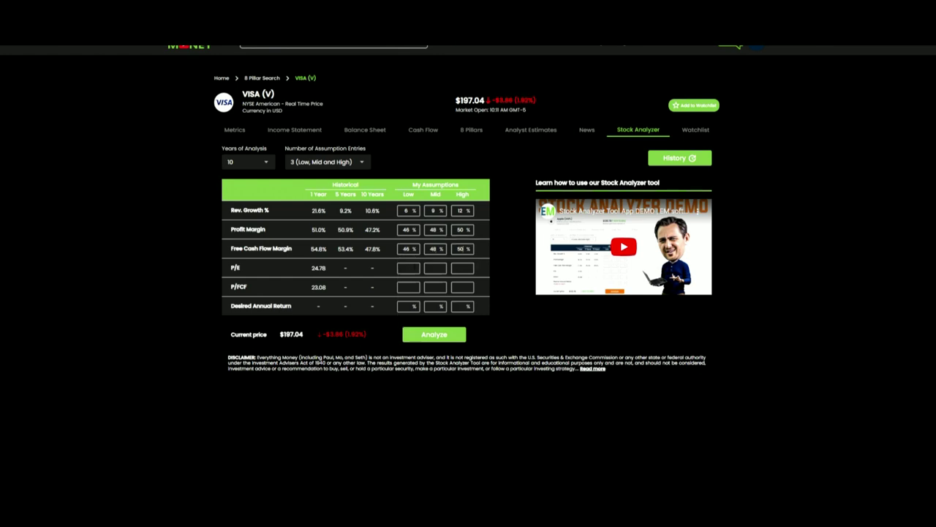
Enter P/E of 16, 18, 20 and P/FCF of 16, 18, 20
{"action": "left_click", "coordinate": [408, 269]}
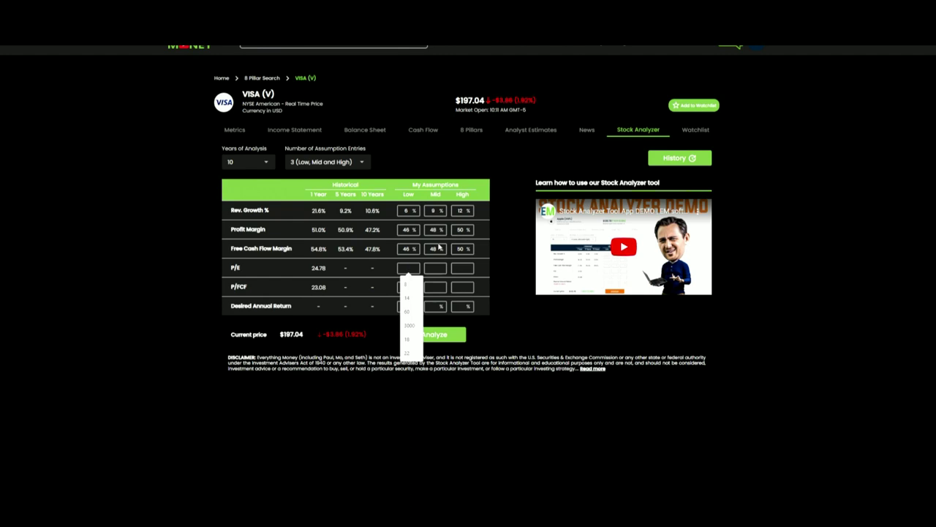
{"action": "type", "text": "16"}
{"action": "key", "text": "Tab"}
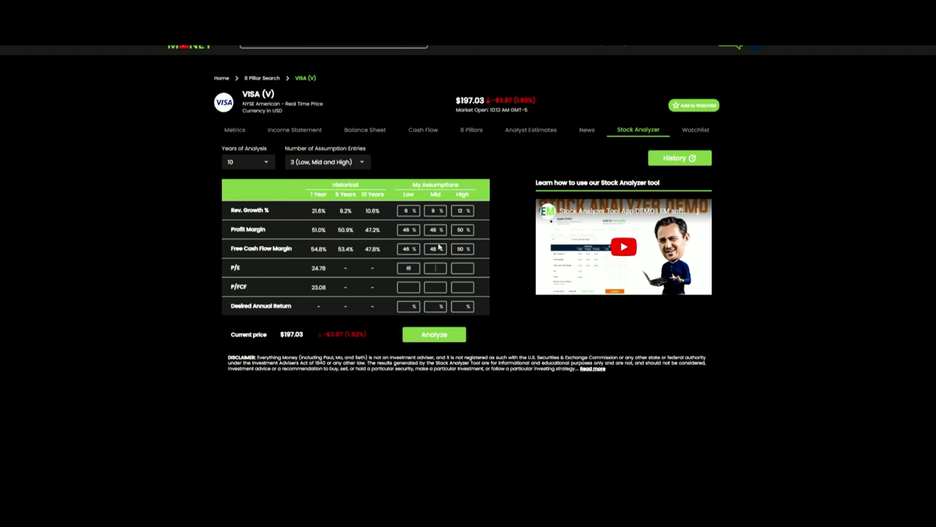
{"action": "type", "text": "18"}
{"action": "key", "text": "Tab"}
{"action": "type", "text": "20"}
{"action": "key", "text": "Tab"}
{"action": "type", "text": "16"}
{"action": "key", "text": "Tab"}
{"action": "type", "text": "18"}
{"action": "key", "text": "Tab"}
{"action": "type", "text": "2015"}
Set 15% desired annual return, giving fair values of $77.18, $106.63 and $147.69
{"action": "key", "text": "Tab"}
{"action": "type", "text": "15"}
{"action": "key", "text": "Tab"}
{"action": "type", "text": "15"}
Run the valuation, then re-enter revenue growth as 10, 12, 14% and adjust profit margins
{"action": "left_click", "coordinate": [446, 338]}
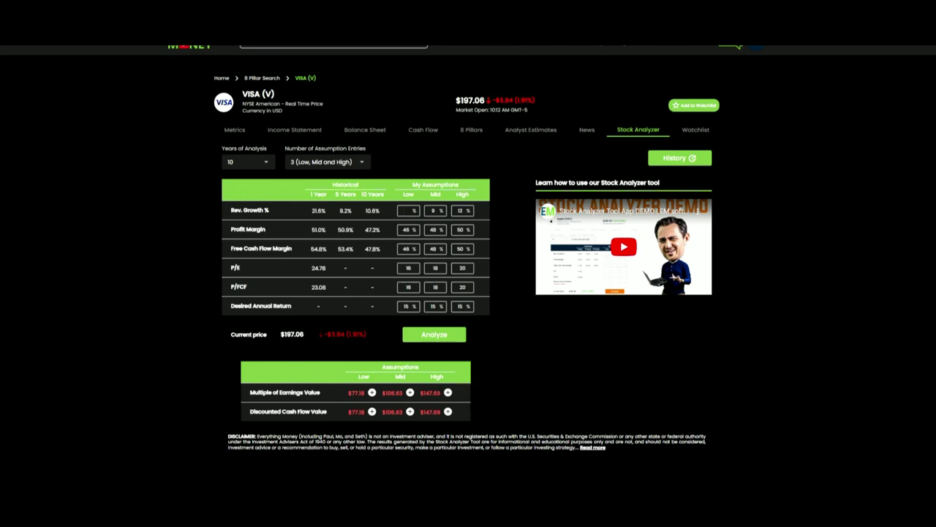
{"action": "type", "text": "10"}
{"action": "key", "text": "Tab"}
{"action": "type", "text": "12"}
{"action": "key", "text": "Tab"}
{"action": "type", "text": "14"}
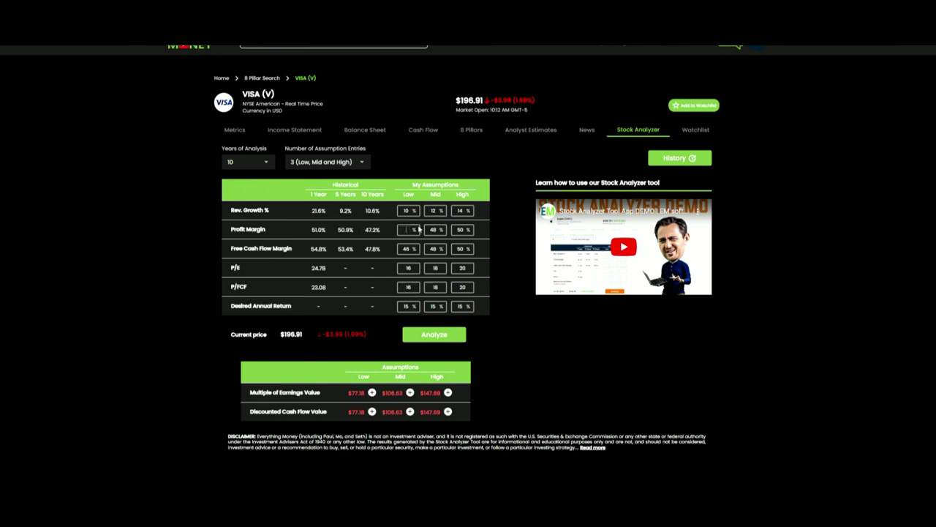
{"action": "type", "text": "50"}
{"action": "key", "text": "Tab"}
{"action": "key", "text": "Tab"}
{"action": "type", "text": "5"}
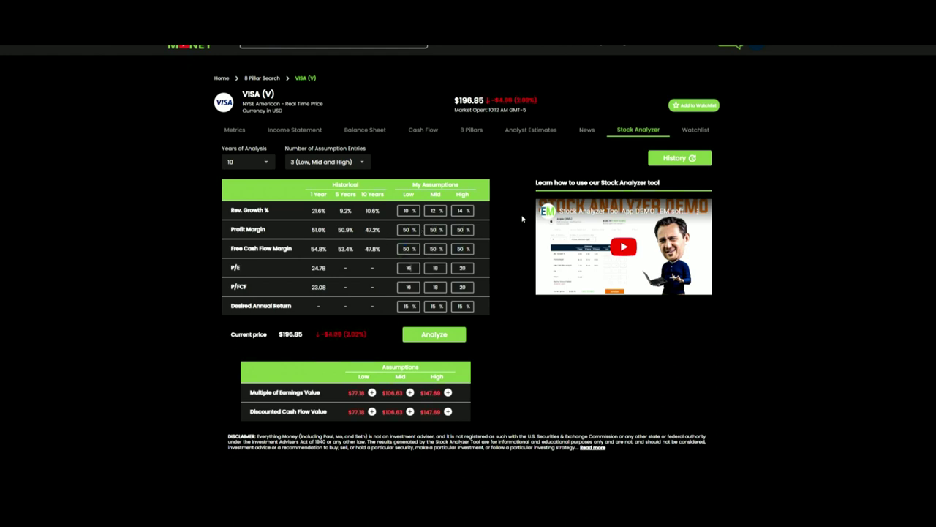
Set P/E and P/FCF to 18, 20, 22 and recalculate to $119.47–$182.54
{"action": "key", "text": "BackSpace"}
{"action": "type", "text": "18"}
{"action": "key", "text": "Tab"}
{"action": "type", "text": "22"}
{"action": "key", "text": "Tab"}
{"action": "type", "text": "18"}
{"action": "key", "text": "Tab"}
{"action": "type", "text": "20"}
{"action": "key", "text": "Tab"}
{"action": "left_click", "coordinate": [434, 335]}
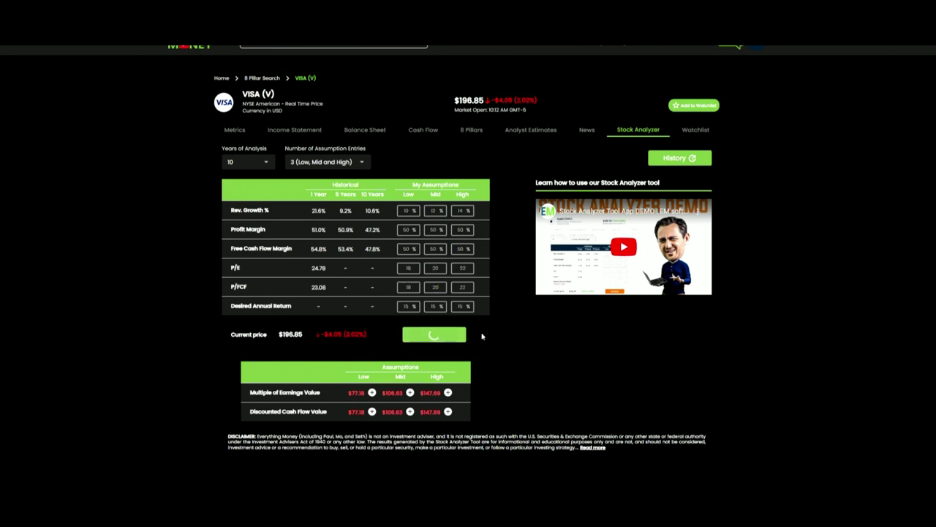
View Visa's Metrics page with the 5-year price chart, then return to the Stock Analyzer
{"action": "left_click", "coordinate": [235, 131]}
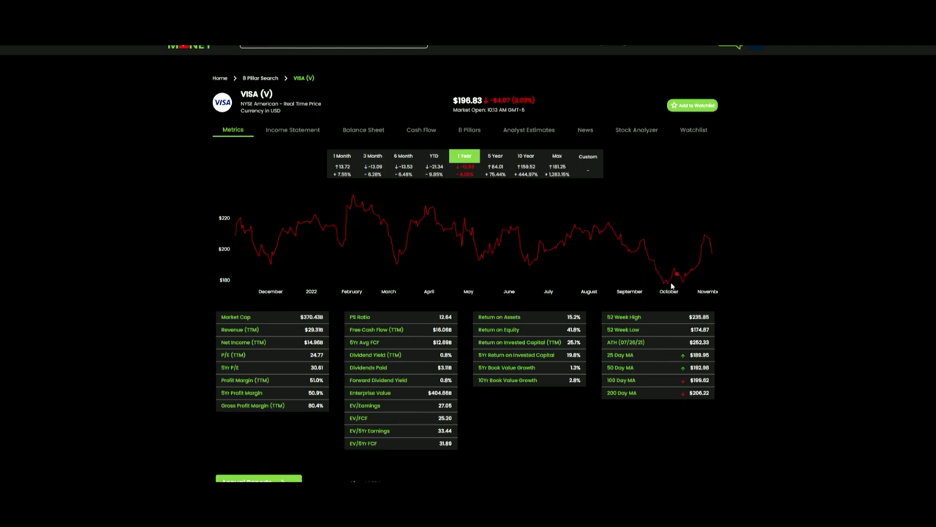
{"action": "mouse_move", "coordinate": [668, 285]}
{"action": "left_click", "coordinate": [496, 158]}
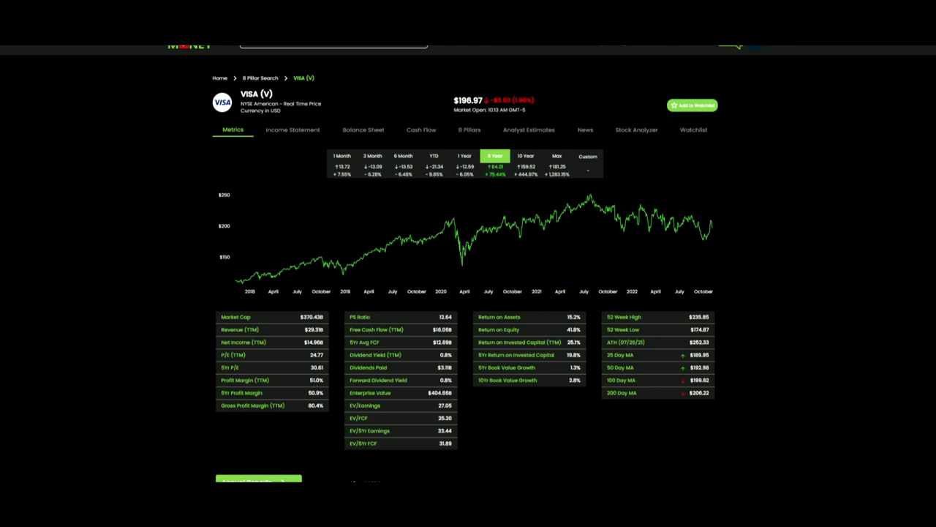
{"action": "left_click", "coordinate": [633, 129]}
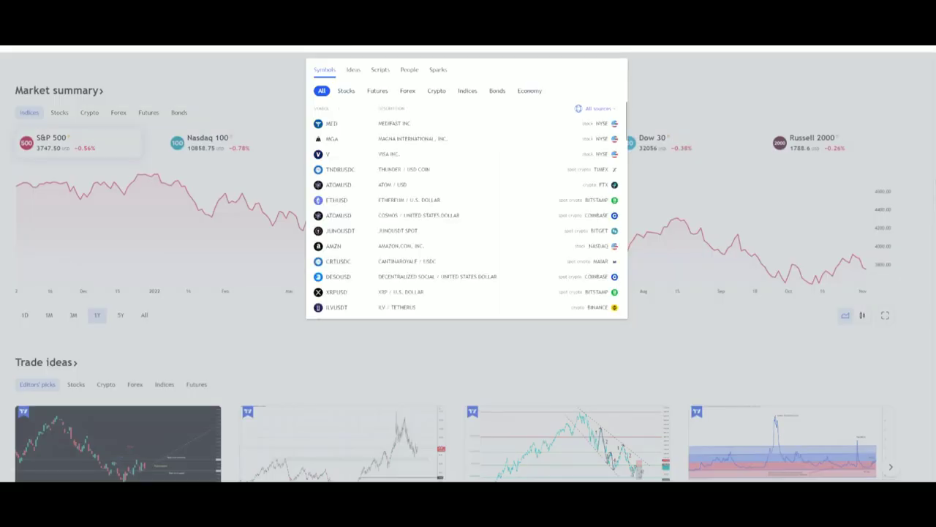
Open the daily V VISA INC. chart and rescale it to show several years with volume
{"action": "type", "text": "visa"}
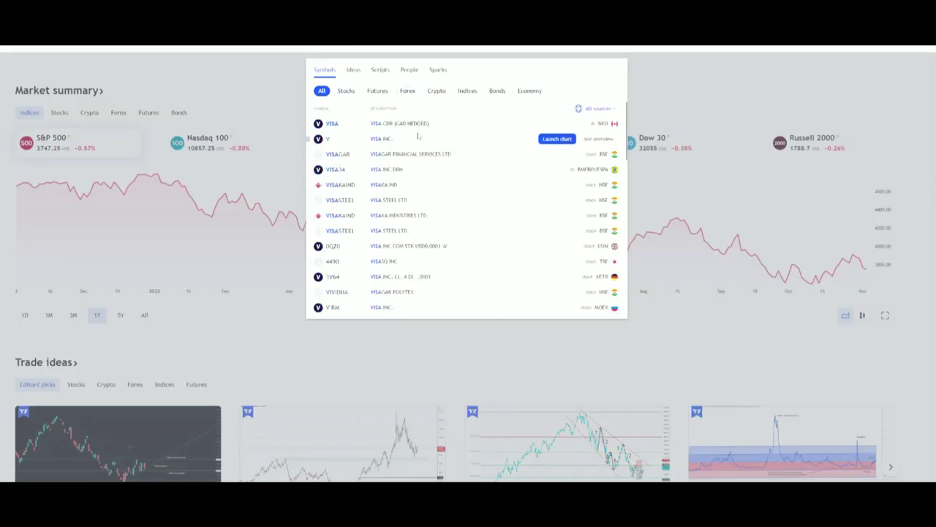
{"action": "left_click", "coordinate": [418, 138]}
{"action": "left_click_drag", "start_coordinate": [528, 156], "coordinate": [600, 240]}
{"action": "left_click_drag", "start_coordinate": [925, 80], "coordinate": [913, 403]}
{"action": "scroll", "coordinate": [700, 246], "scroll_direction": "up", "scroll_amount": 3}
{"action": "scroll", "coordinate": [776, 217], "scroll_direction": "down", "scroll_amount": 3}
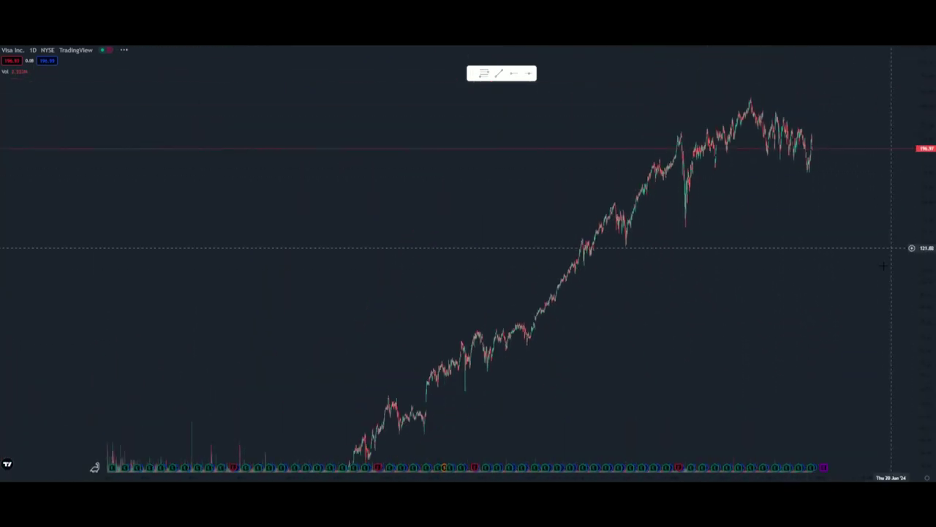
{"action": "scroll", "coordinate": [833, 278], "scroll_direction": "up", "scroll_amount": 5}
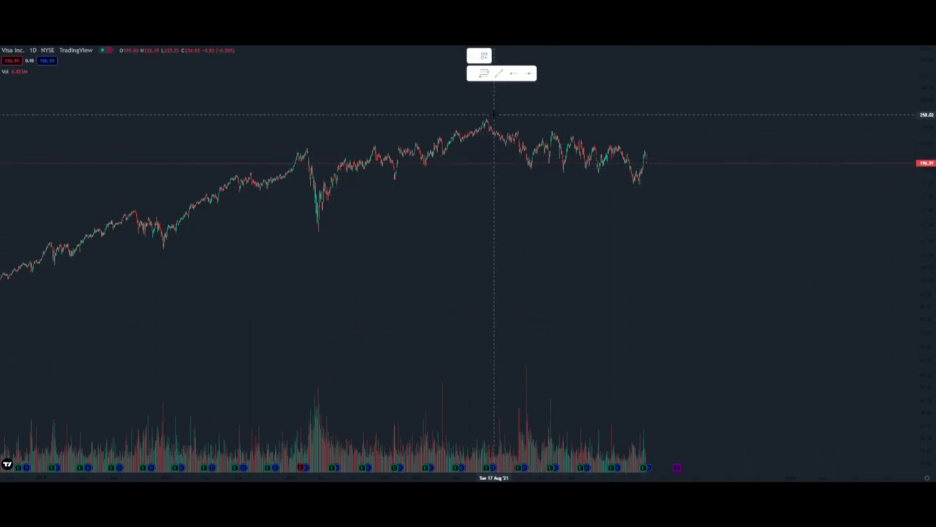
Draw a downtrend line from Visa's 2021 peak across the lower highs, then zoom into recent candles
{"action": "left_click", "coordinate": [487, 117]}
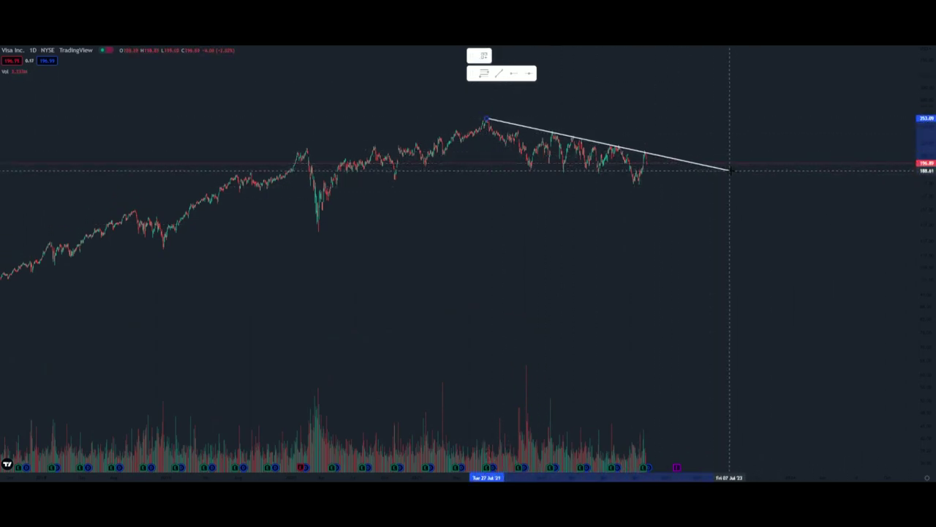
{"action": "left_click", "coordinate": [747, 172]}
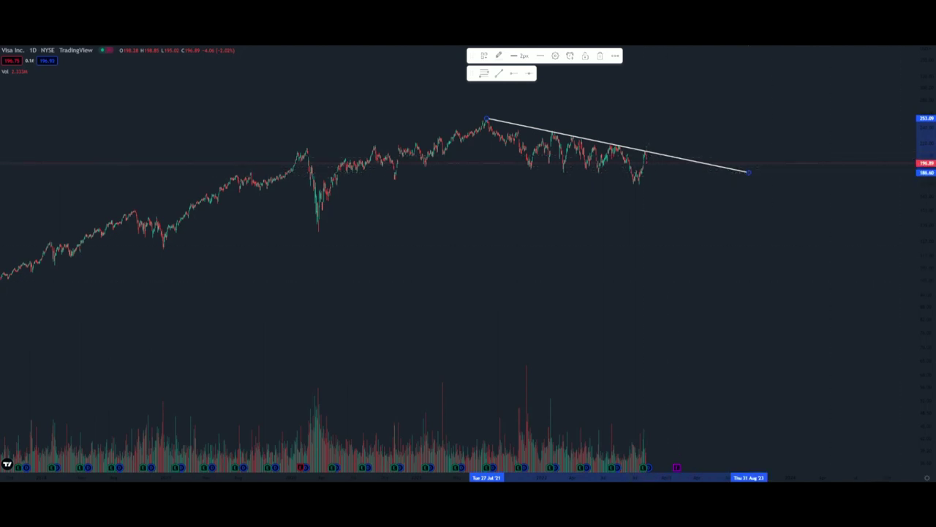
{"action": "left_click_drag", "start_coordinate": [921, 273], "coordinate": [914, 150]}
{"action": "scroll", "coordinate": [610, 226], "scroll_direction": "up", "scroll_amount": 3}
{"action": "left_click_drag", "start_coordinate": [453, 214], "coordinate": [728, 292]}
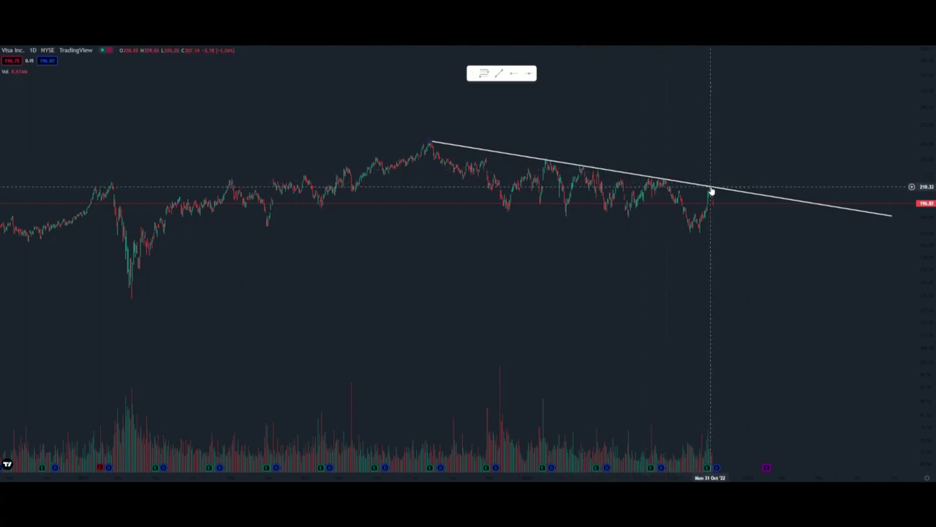
{"action": "scroll", "coordinate": [708, 199], "scroll_direction": "up", "scroll_amount": 2}
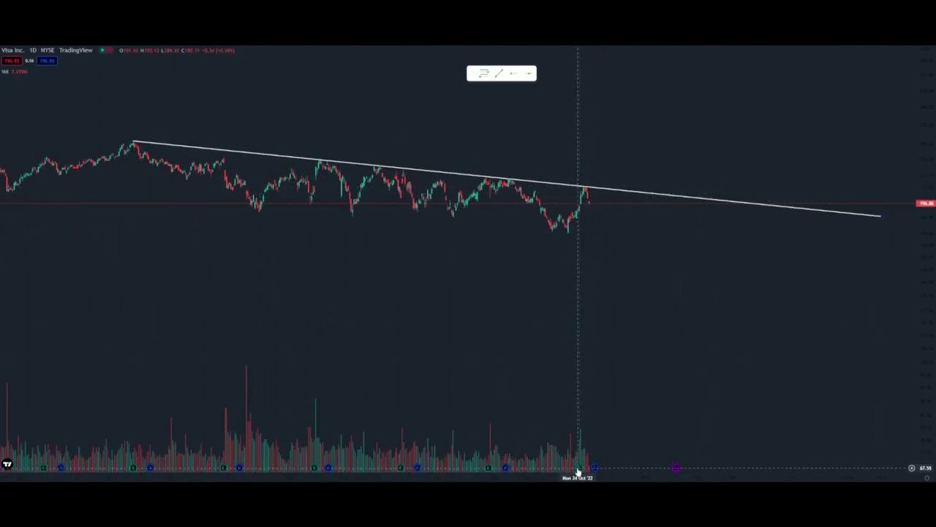
{"action": "scroll", "coordinate": [578, 474], "scroll_direction": "up", "scroll_amount": 2}
{"action": "left_click_drag", "start_coordinate": [927, 371], "coordinate": [928, 344]}
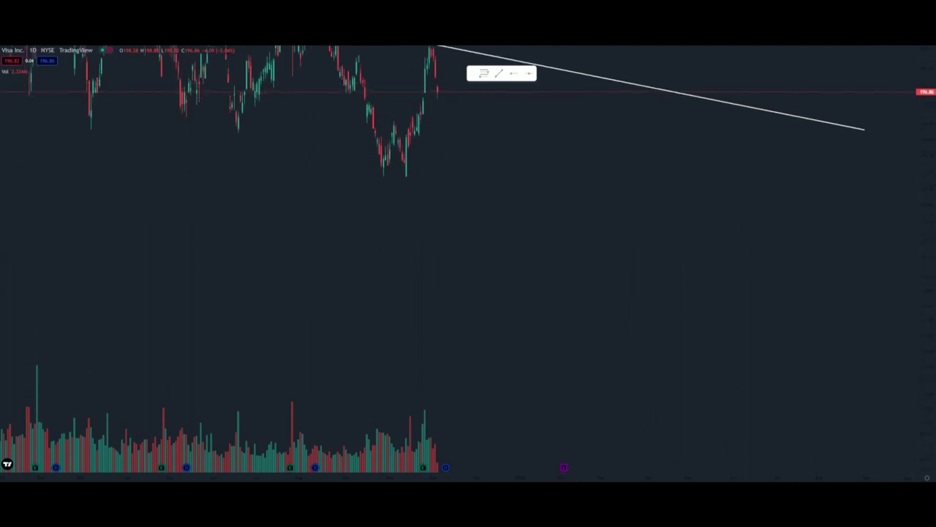
{"action": "left_click_drag", "start_coordinate": [412, 194], "coordinate": [776, 238]}
{"action": "scroll", "coordinate": [403, 237], "scroll_direction": "down", "scroll_amount": 2}
{"action": "scroll", "coordinate": [550, 188], "scroll_direction": "up", "scroll_amount": 2}
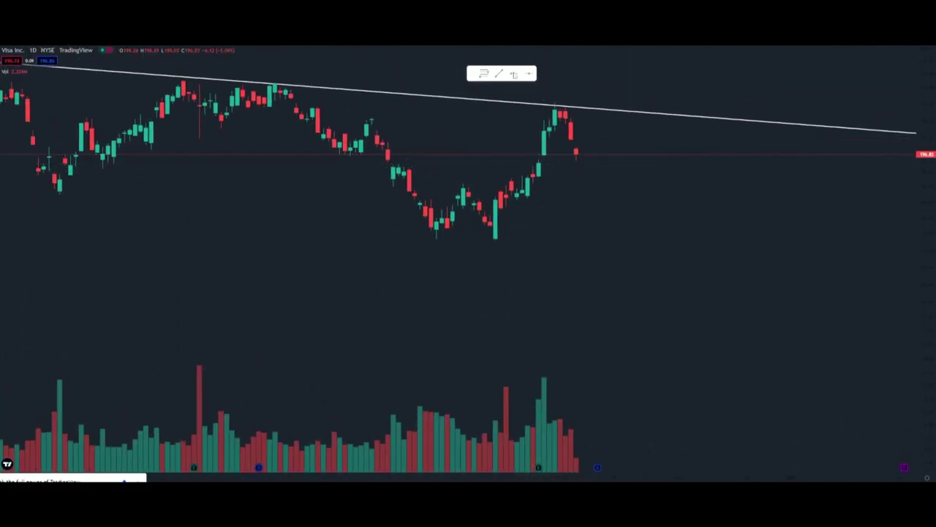
Add a red horizontal level near 194.51 at the late-October gap and check the earnings details
{"action": "left_click", "coordinate": [532, 162]}
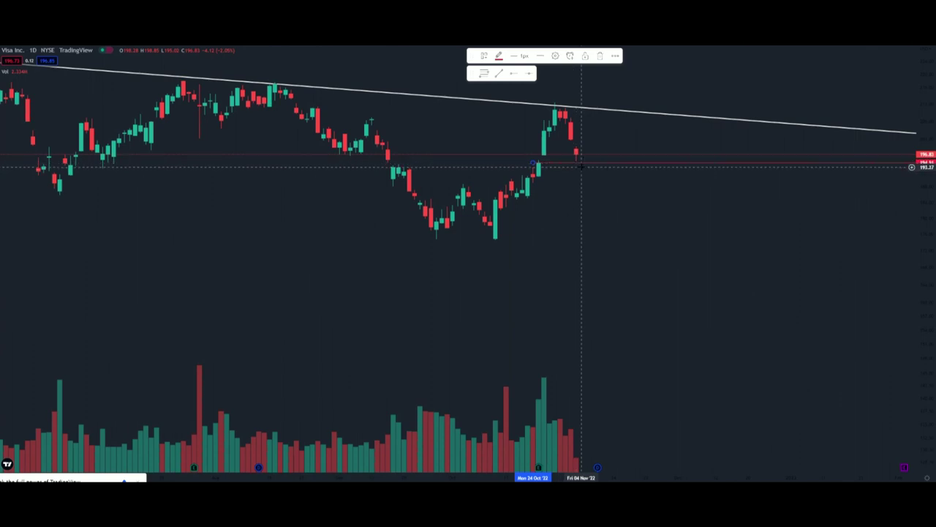
{"action": "left_click", "coordinate": [538, 469]}
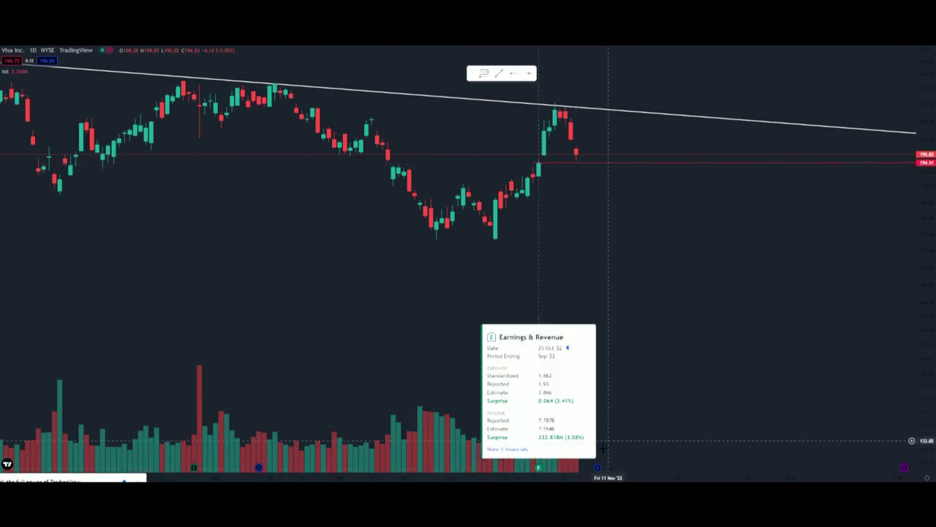
{"action": "left_click", "coordinate": [612, 253]}
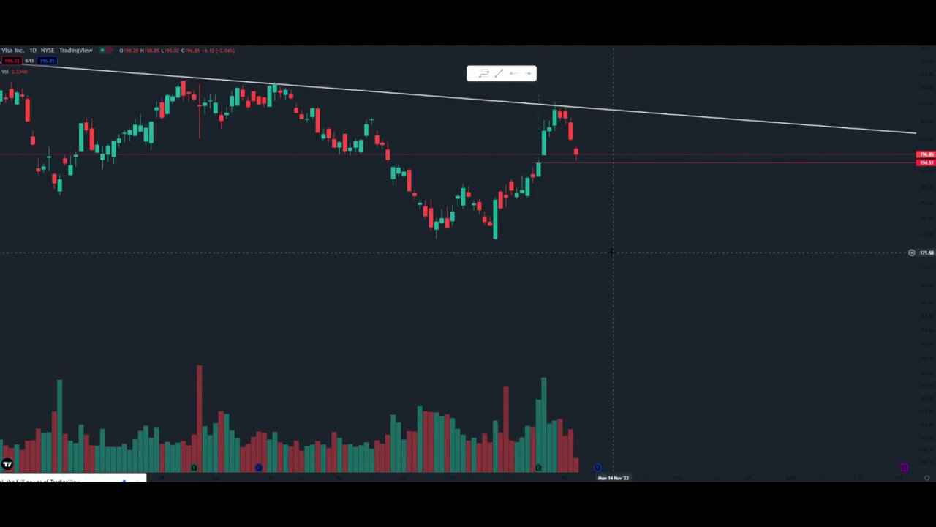
{"action": "scroll", "coordinate": [609, 251], "scroll_direction": "down", "scroll_amount": 5}
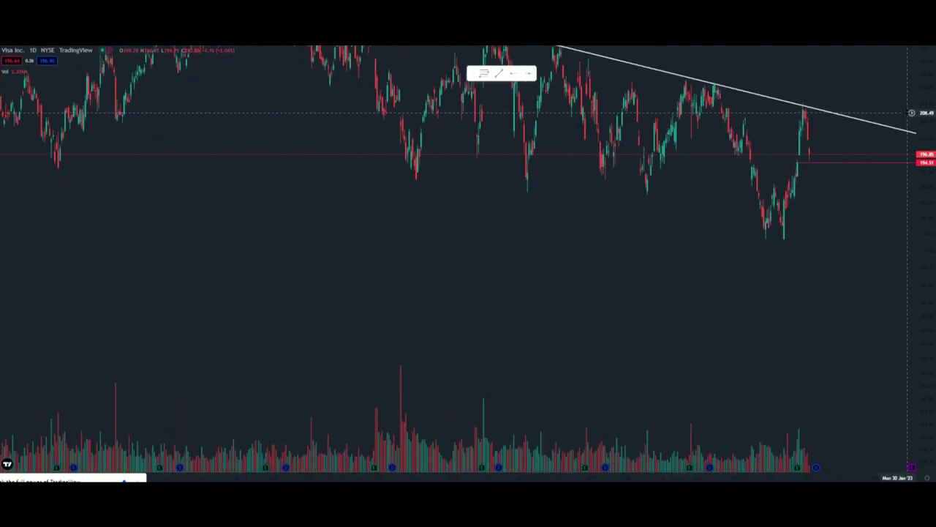
{"action": "scroll", "coordinate": [804, 161], "scroll_direction": "up", "scroll_amount": 5}
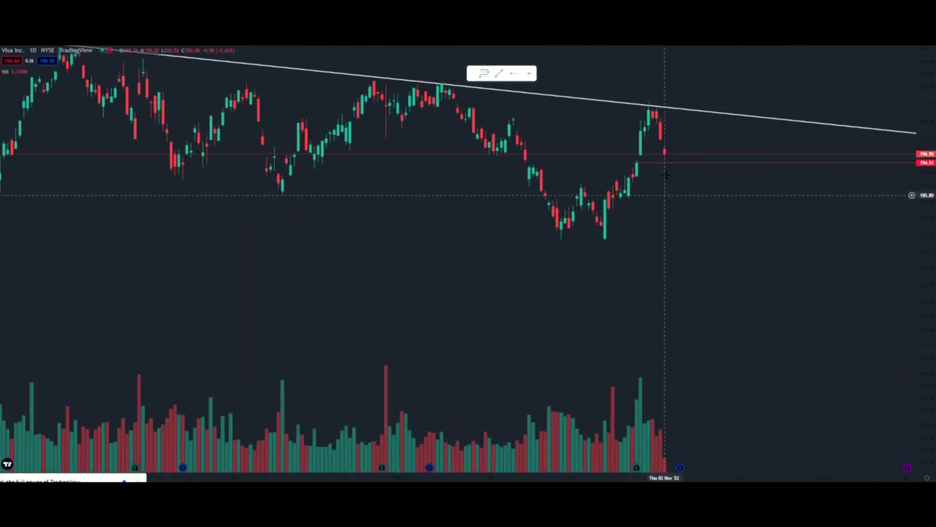
Draw an uptrend line from the 13 Oct 2022 low above the downtrend line, then zoom out
{"action": "left_click", "coordinate": [604, 227]}
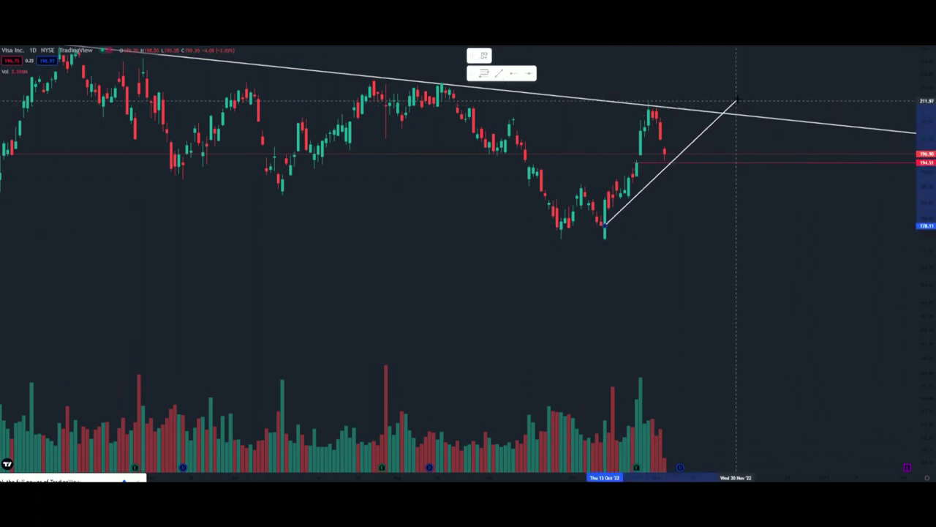
{"action": "left_click", "coordinate": [722, 86]}
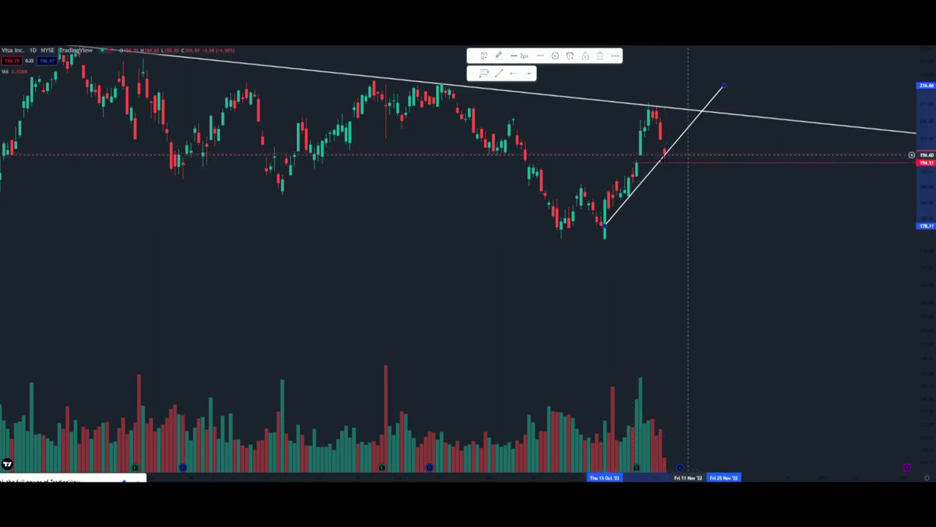
{"action": "scroll", "coordinate": [653, 160], "scroll_direction": "up", "scroll_amount": 3}
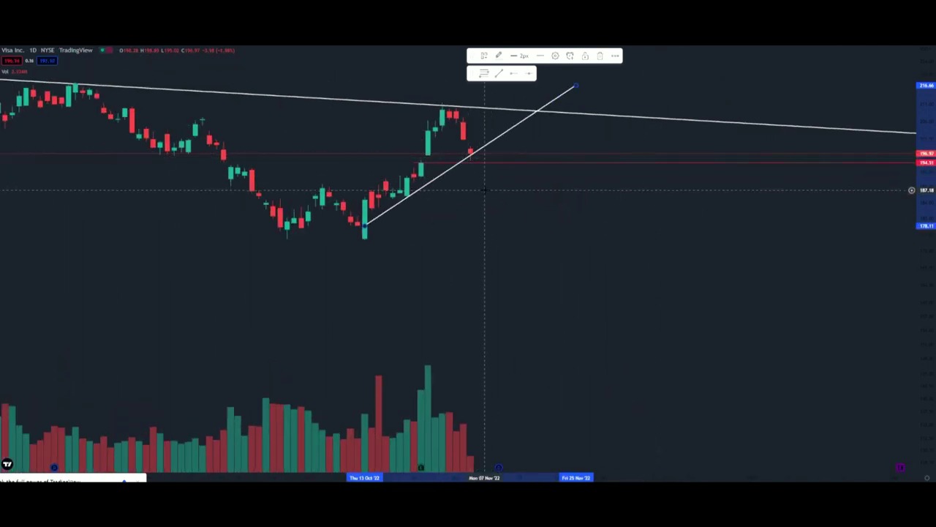
{"action": "scroll", "coordinate": [484, 189], "scroll_direction": "down", "scroll_amount": 5}
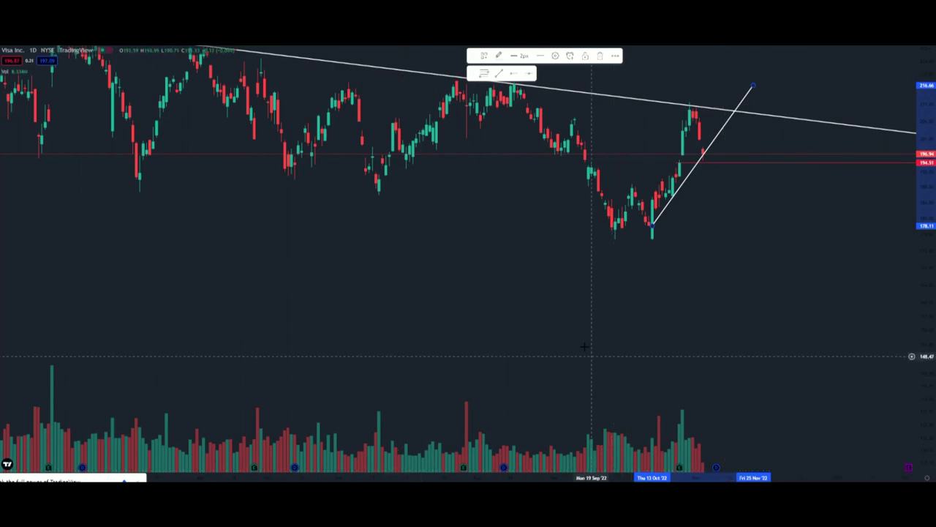
{"action": "scroll", "coordinate": [913, 88], "scroll_direction": "down", "scroll_amount": 10}
{"action": "scroll", "coordinate": [914, 88], "scroll_direction": "down", "scroll_amount": 5}
Switch the Visa chart to monthly candles and compress the price scale to fit the full history
{"action": "left_click", "coordinate": [33, 50]}
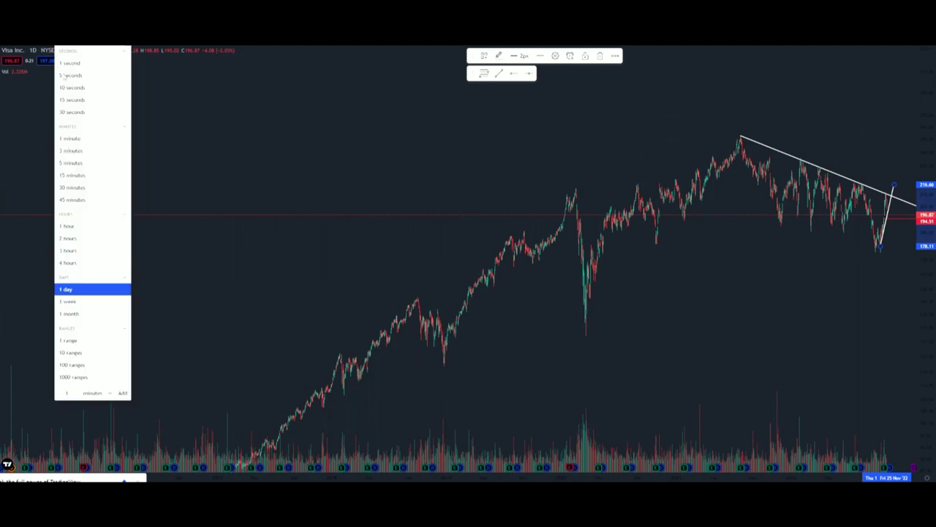
{"action": "left_click", "coordinate": [78, 316]}
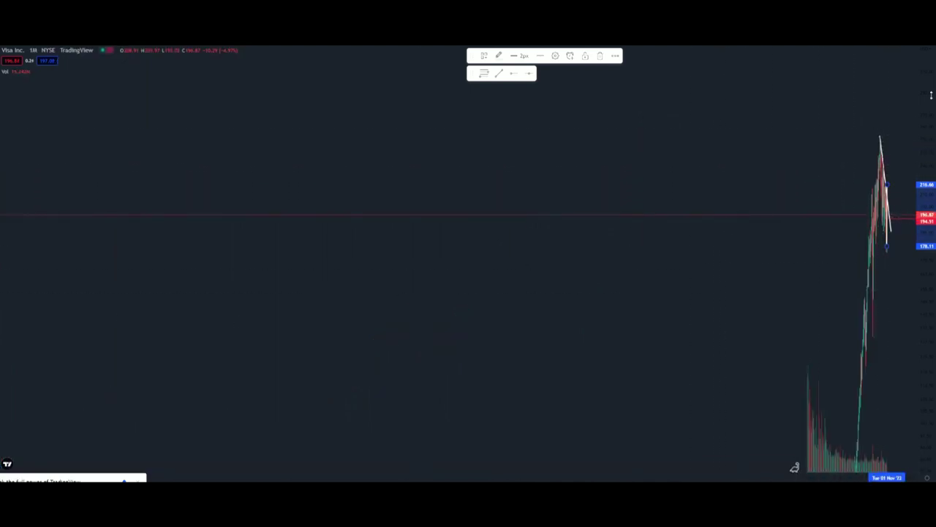
{"action": "scroll", "coordinate": [879, 417], "scroll_direction": "up", "scroll_amount": 10}
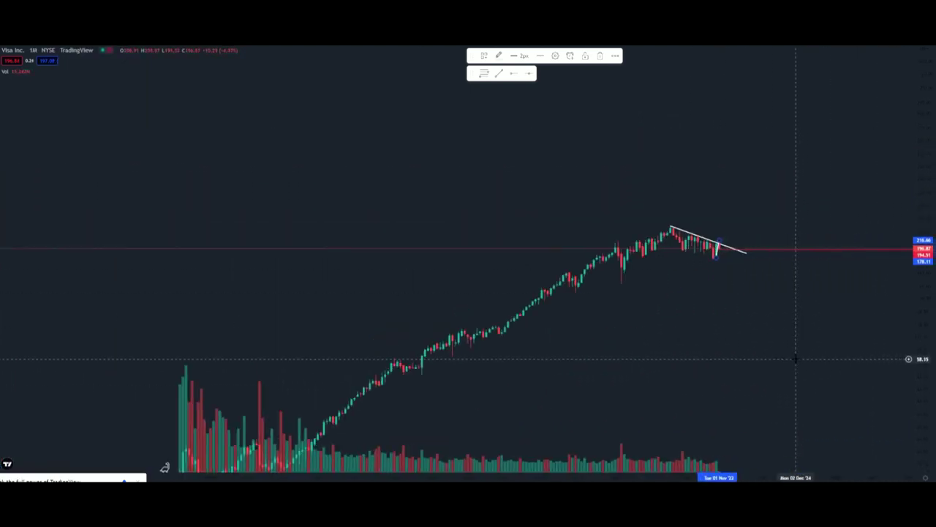
{"action": "scroll", "coordinate": [827, 190], "scroll_direction": "down", "scroll_amount": 2}
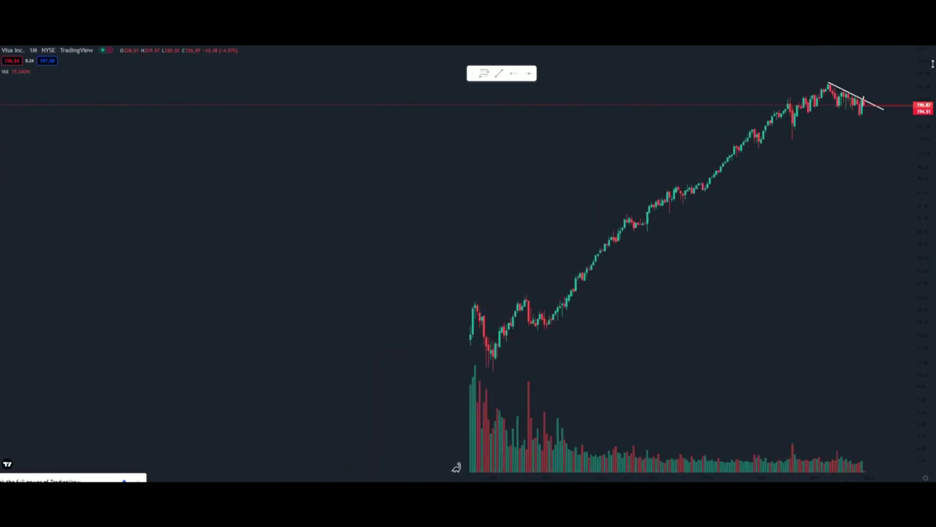
{"action": "left_click_drag", "start_coordinate": [932, 63], "coordinate": [909, 197]}
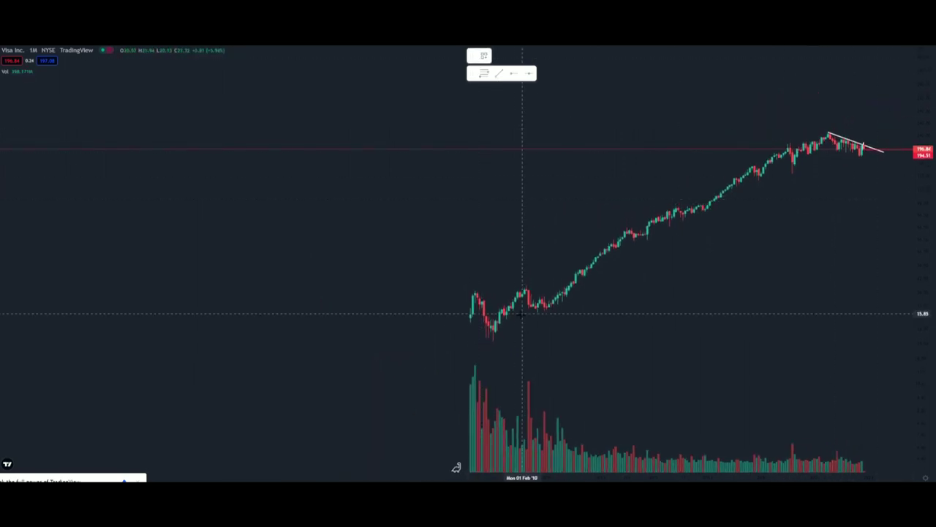
Finish the falling trendline along the recent highs and extend the uptrend's start to the late-2008 low
{"action": "left_click", "coordinate": [498, 331]}
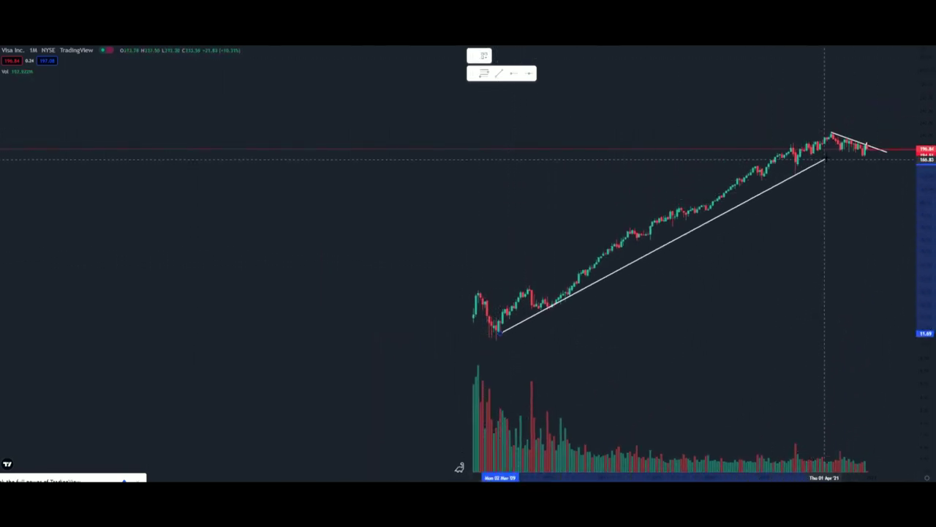
{"action": "left_click", "coordinate": [846, 137]}
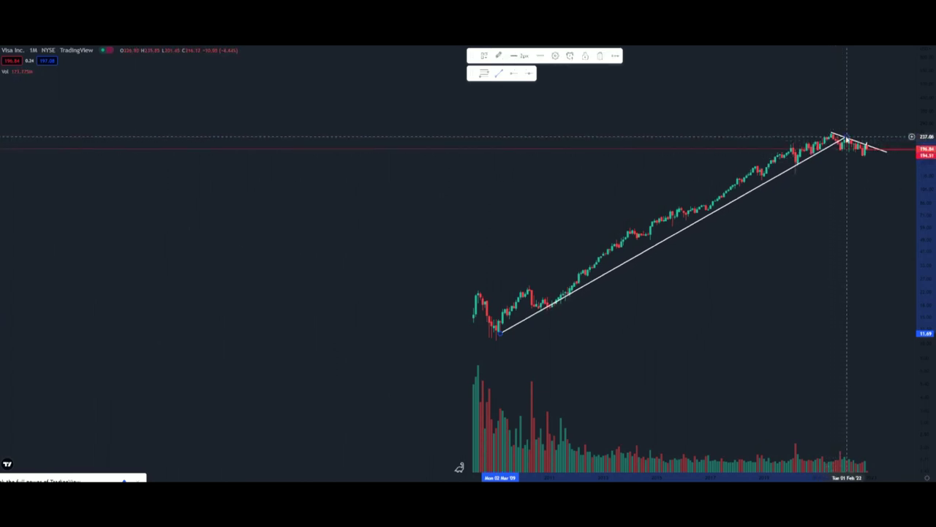
{"action": "left_click_drag", "start_coordinate": [498, 332], "coordinate": [480, 348]}
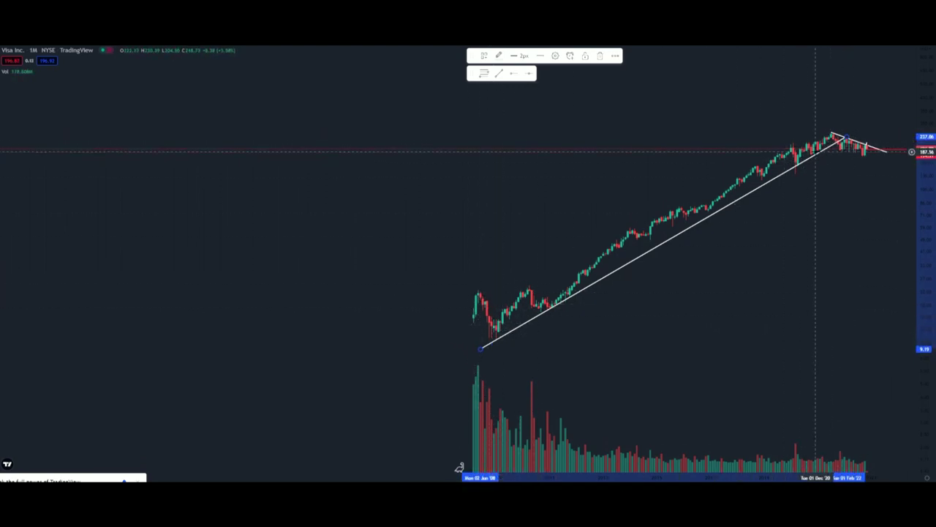
Place a red horizontal level at 180.47 on the monthly chart
{"action": "left_click", "coordinate": [829, 224]}
{"action": "scroll", "coordinate": [869, 292], "scroll_direction": "right", "scroll_amount": 5}
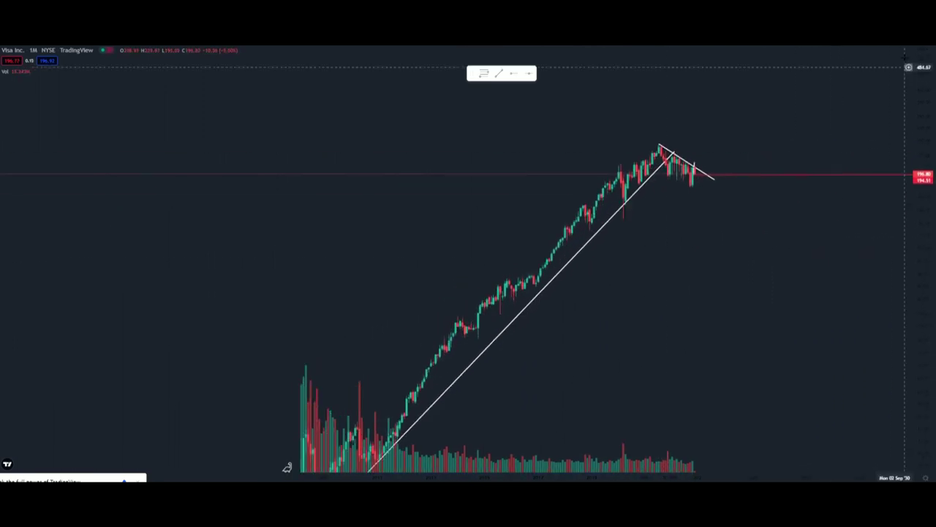
{"action": "scroll", "coordinate": [621, 224], "scroll_direction": "up", "scroll_amount": 3}
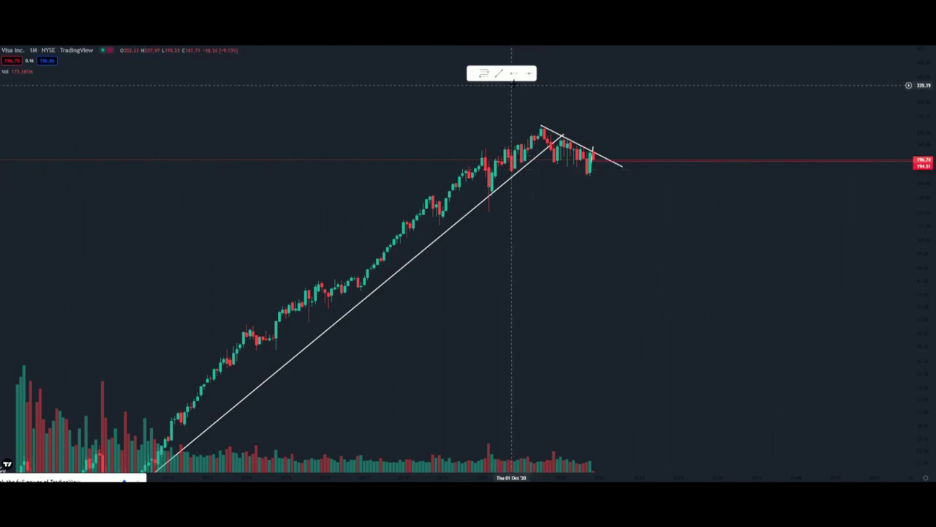
{"action": "left_click", "coordinate": [523, 174]}
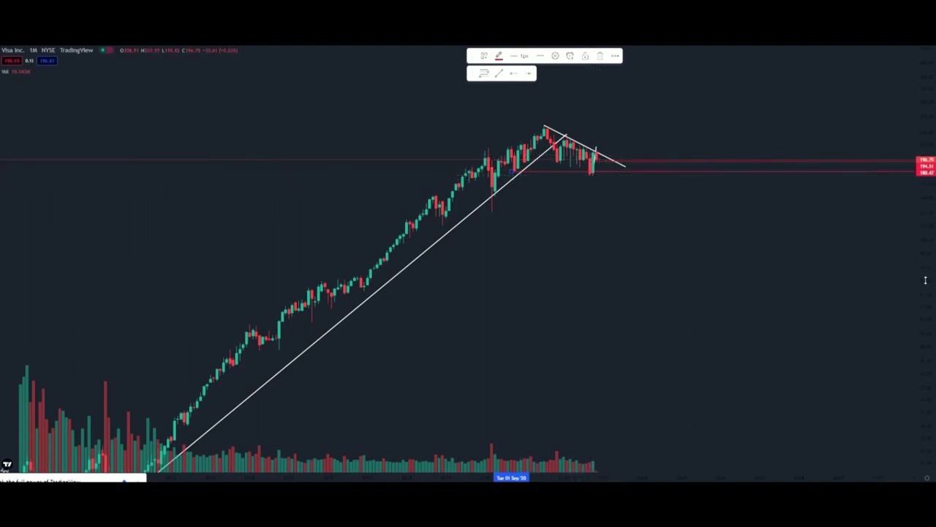
Draw a yellow horizontal line at 174.99 and pan to reveal earlier candles
{"action": "scroll", "coordinate": [599, 176], "scroll_direction": "up", "scroll_amount": 3}
{"action": "scroll", "coordinate": [643, 190], "scroll_direction": "up", "scroll_amount": 3}
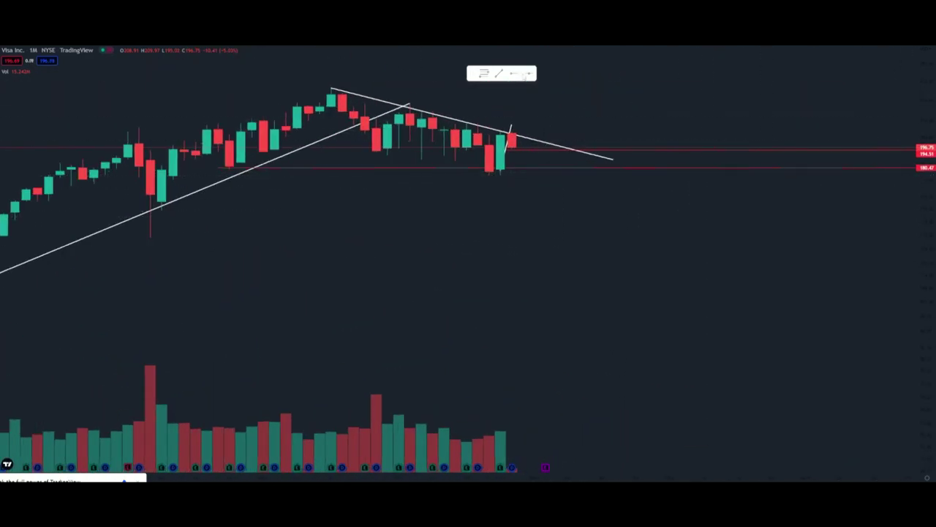
{"action": "left_click", "coordinate": [537, 174]}
{"action": "left_click_drag", "start_coordinate": [711, 229], "coordinate": [870, 229]}
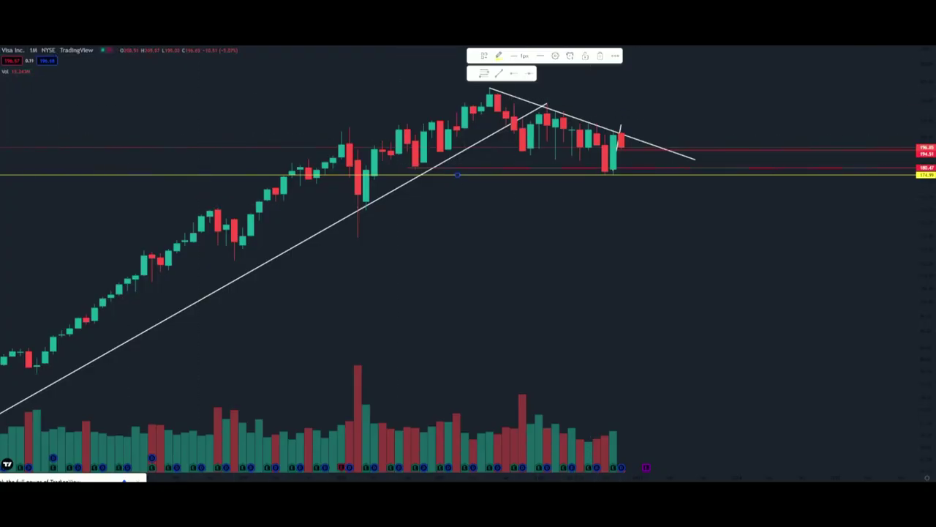
Switch the Visa chart to daily candles and auto-fit the view with Alt+R
{"action": "left_click", "coordinate": [73, 289]}
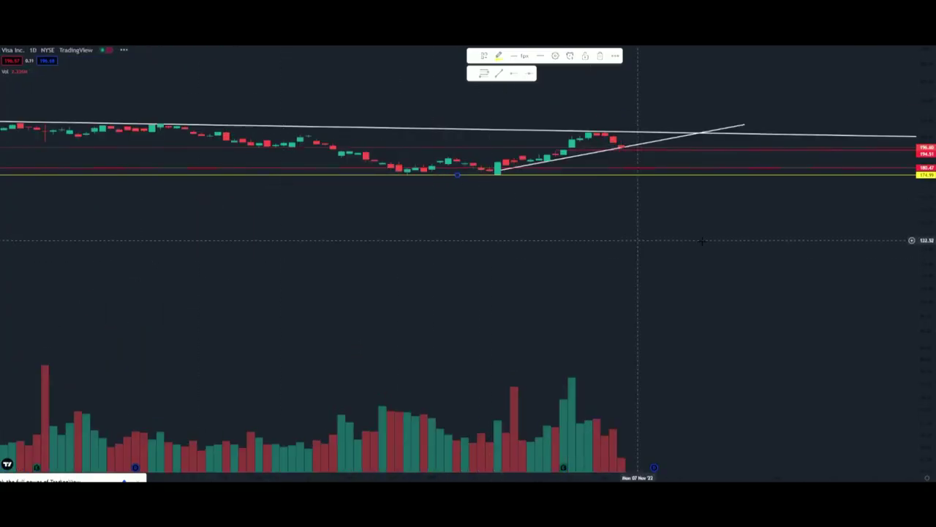
{"action": "left_click_drag", "start_coordinate": [928, 275], "coordinate": [711, 73]}
{"action": "key", "text": "alt+r"}
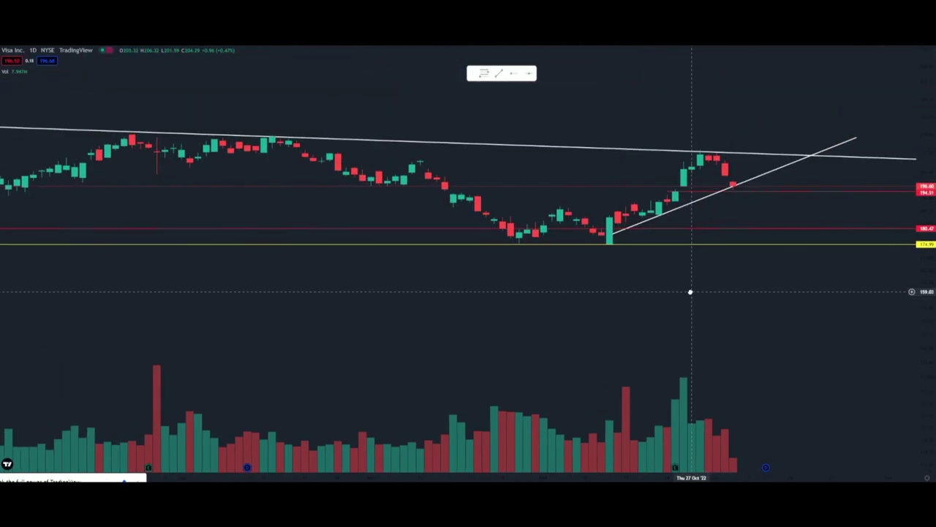
Zoom and pan the daily chart to frame the 2019–2021 candles around the 2020 crash
{"action": "scroll", "coordinate": [622, 256], "scroll_direction": "down", "scroll_amount": 10}
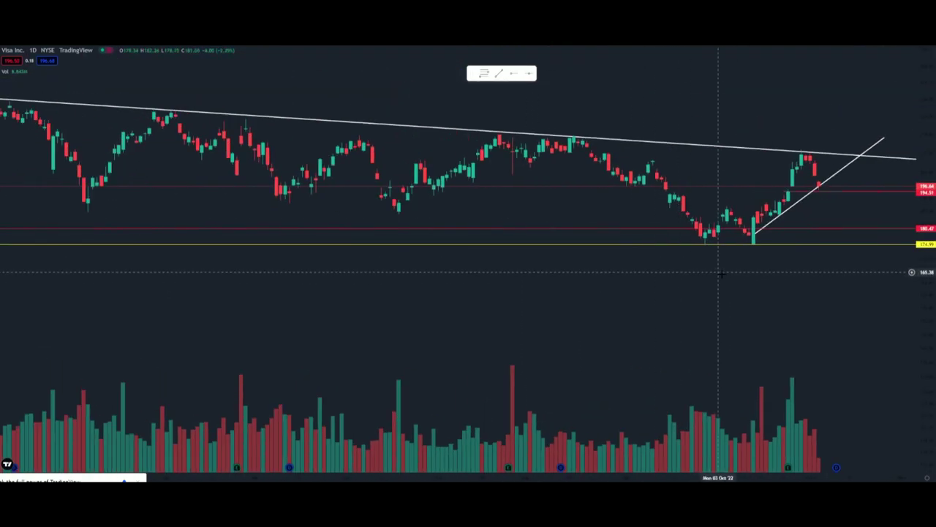
{"action": "scroll", "coordinate": [867, 263], "scroll_direction": "up", "scroll_amount": 10}
{"action": "scroll", "coordinate": [898, 71], "scroll_direction": "up", "scroll_amount": 3}
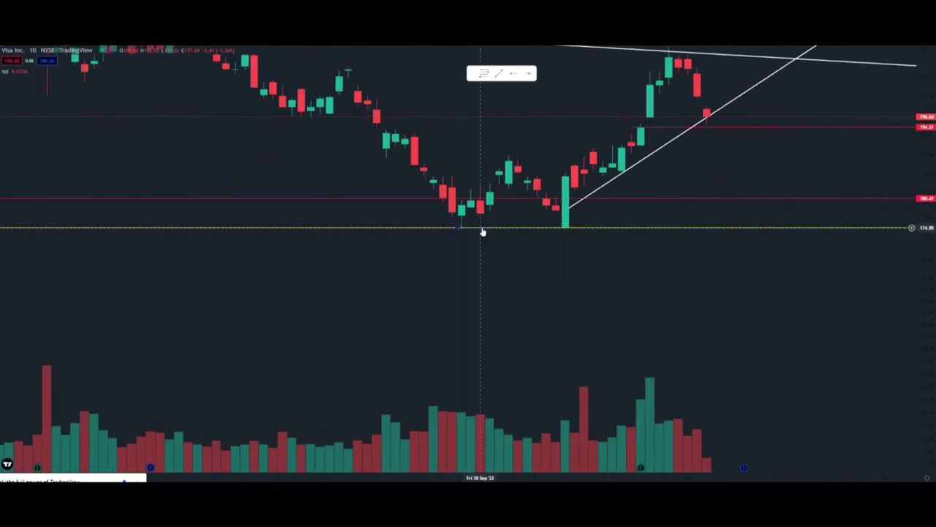
{"action": "scroll", "coordinate": [483, 228], "scroll_direction": "down", "scroll_amount": 5}
{"action": "scroll", "coordinate": [787, 231], "scroll_direction": "down", "scroll_amount": 5}
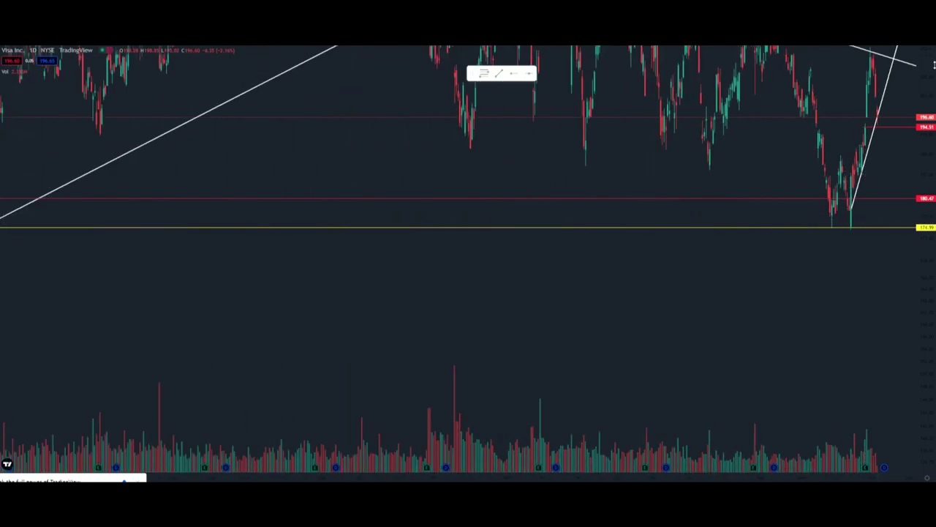
{"action": "left_click_drag", "start_coordinate": [912, 328], "coordinate": [861, 344]}
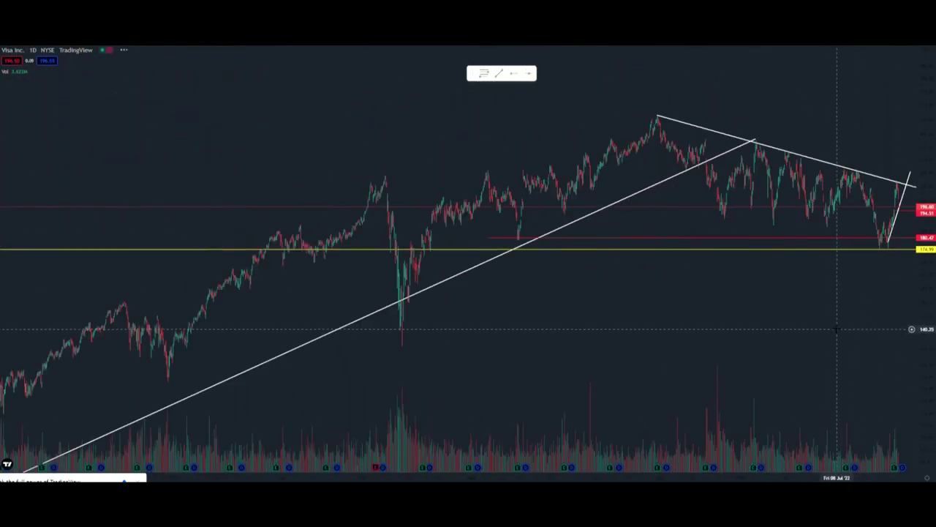
{"action": "left_click_drag", "start_coordinate": [836, 329], "coordinate": [792, 257]}
{"action": "scroll", "coordinate": [431, 236], "scroll_direction": "up", "scroll_amount": 3}
{"action": "left_click_drag", "start_coordinate": [303, 261], "coordinate": [731, 209]}
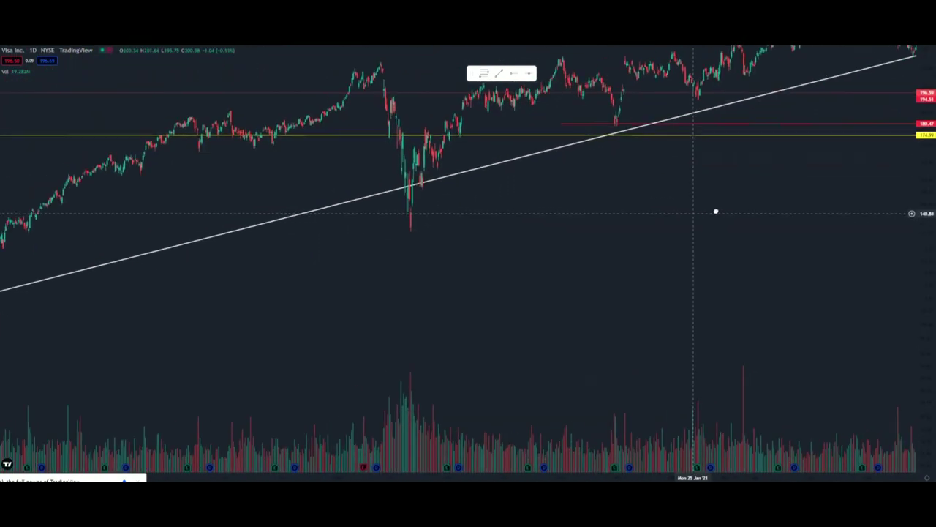
{"action": "scroll", "coordinate": [623, 196], "scroll_direction": "up", "scroll_amount": 4}
{"action": "left_click_drag", "start_coordinate": [383, 204], "coordinate": [706, 226]}
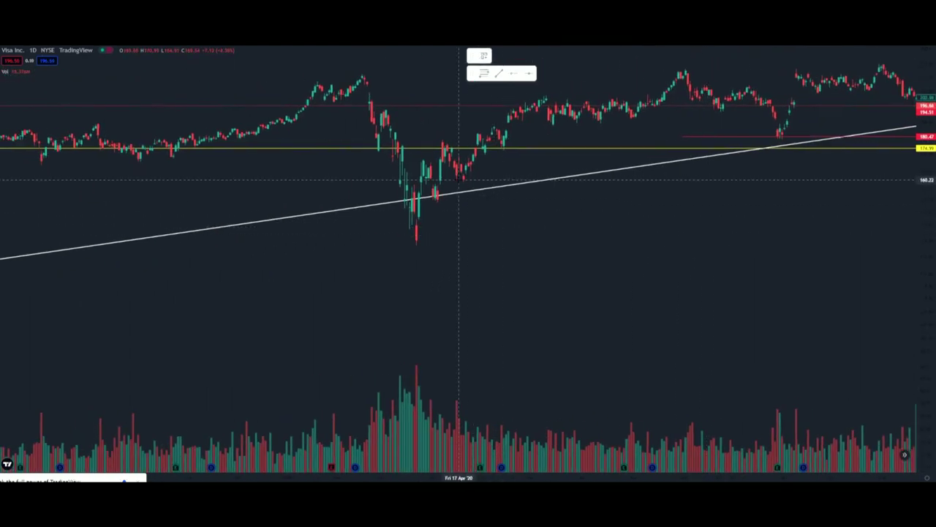
Mark red gap-fill levels at 160.22, 151.49, 135.58, 127.93 and 121.47
{"action": "left_click", "coordinate": [459, 179]}
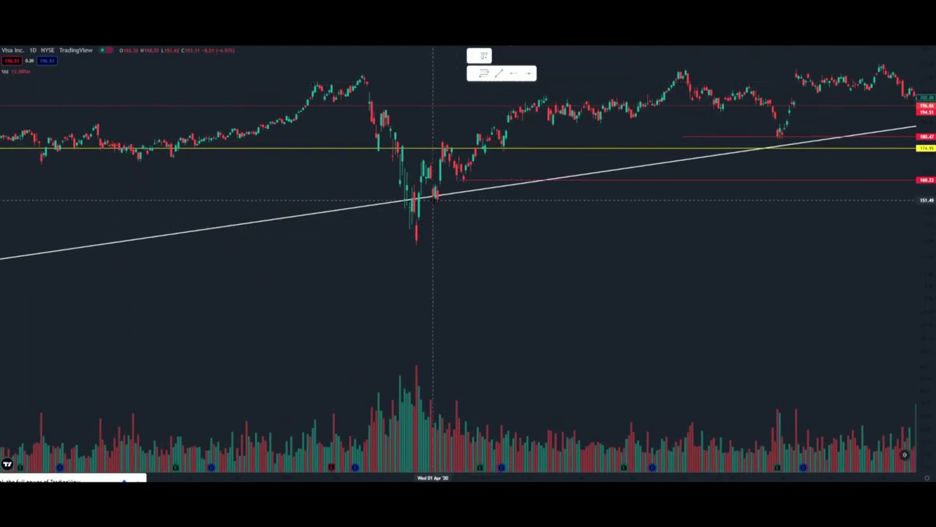
{"action": "left_click", "coordinate": [433, 198]}
{"action": "left_click", "coordinate": [414, 240]}
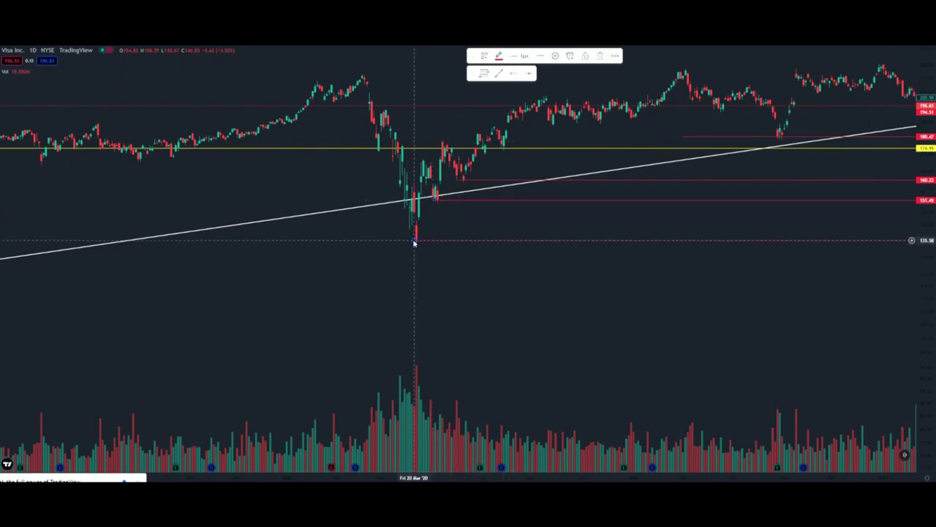
{"action": "scroll", "coordinate": [422, 241], "scroll_direction": "down", "scroll_amount": 3}
{"action": "scroll", "coordinate": [607, 196], "scroll_direction": "up", "scroll_amount": 3}
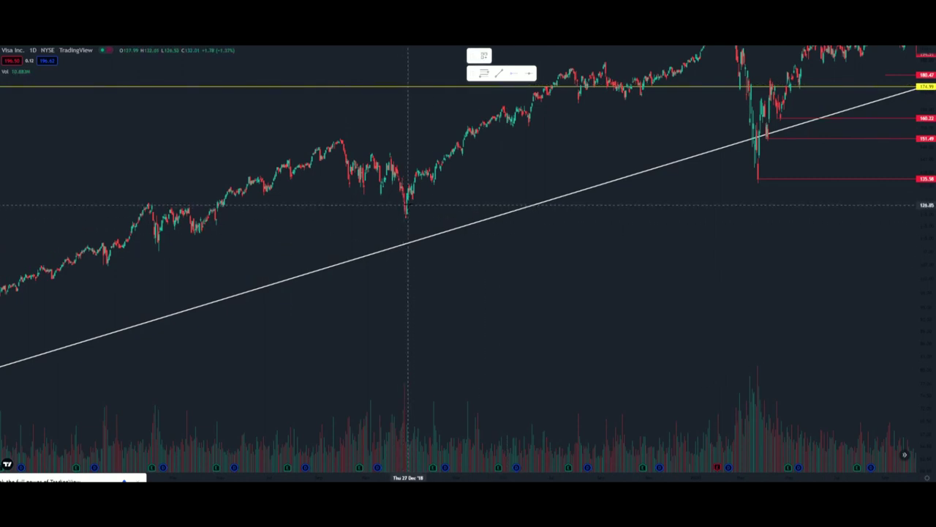
{"action": "left_click", "coordinate": [406, 199]}
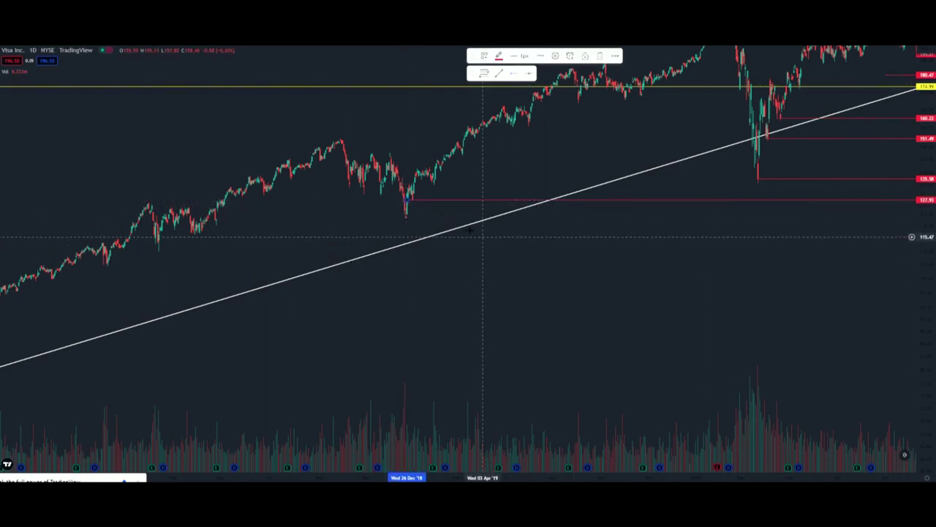
{"action": "left_click", "coordinate": [401, 217]}
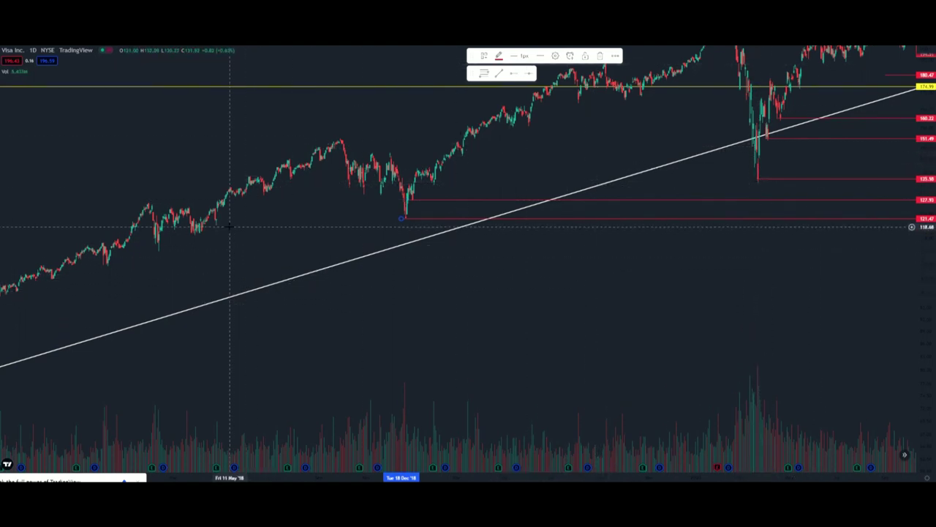
Reselect the lowest red level and pan to check the gap-fill levels against recent prices
{"action": "left_click", "coordinate": [377, 189]}
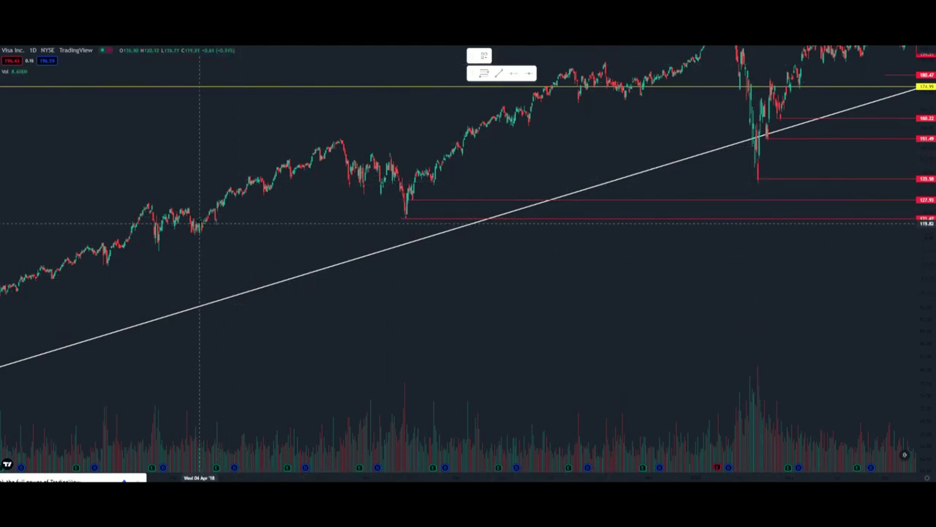
{"action": "left_click", "coordinate": [207, 218]}
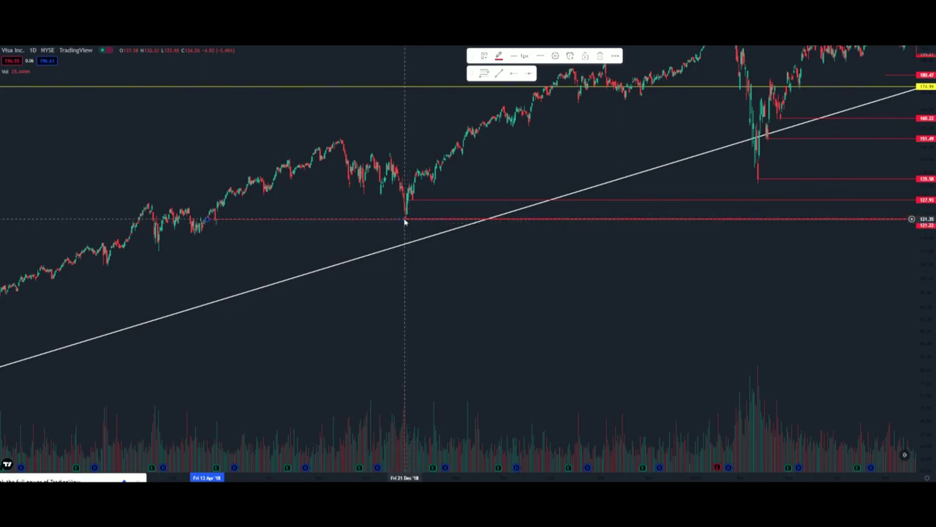
{"action": "scroll", "coordinate": [664, 219], "scroll_direction": "down", "scroll_amount": 5}
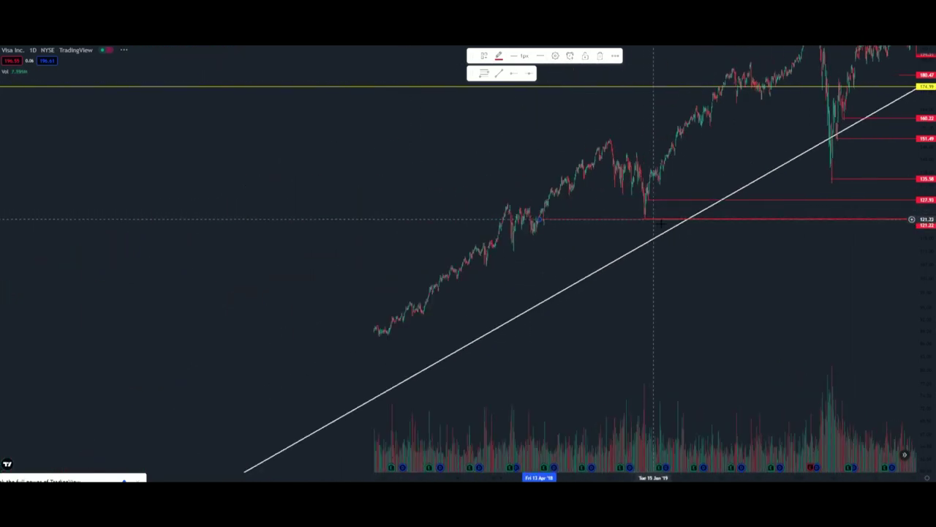
{"action": "left_click_drag", "start_coordinate": [731, 308], "coordinate": [579, 271]}
{"action": "scroll", "coordinate": [512, 268], "scroll_direction": "up", "scroll_amount": 3}
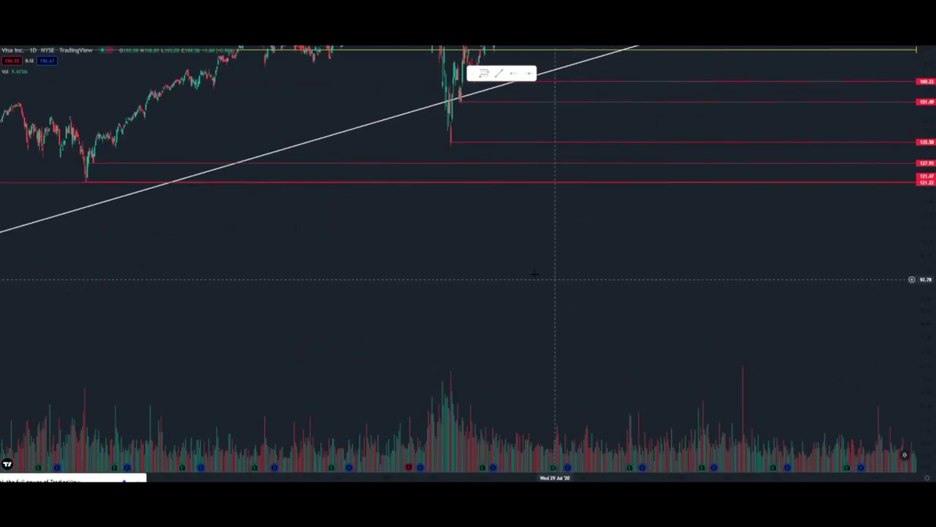
{"action": "scroll", "coordinate": [822, 240], "scroll_direction": "down", "scroll_amount": 3}
{"action": "left_click_drag", "start_coordinate": [896, 291], "coordinate": [451, 326]}
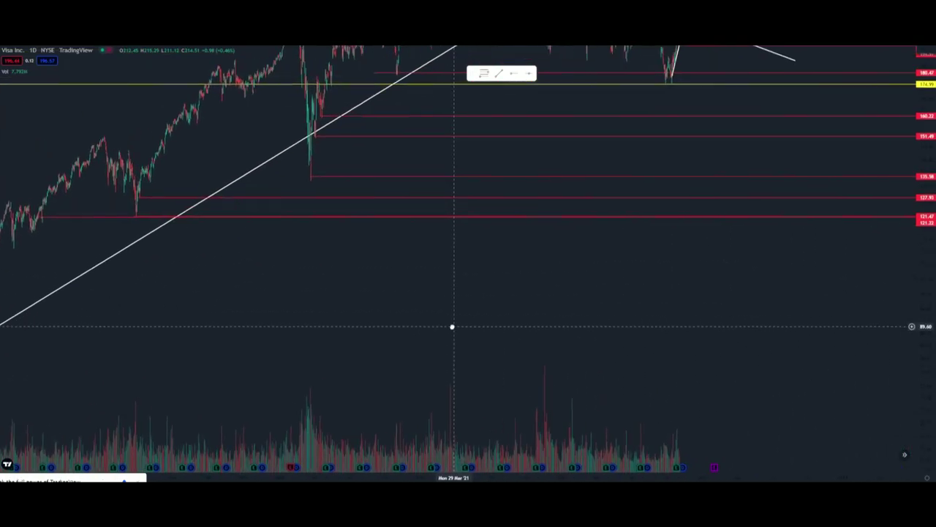
{"action": "left_click_drag", "start_coordinate": [721, 234], "coordinate": [399, 329]}
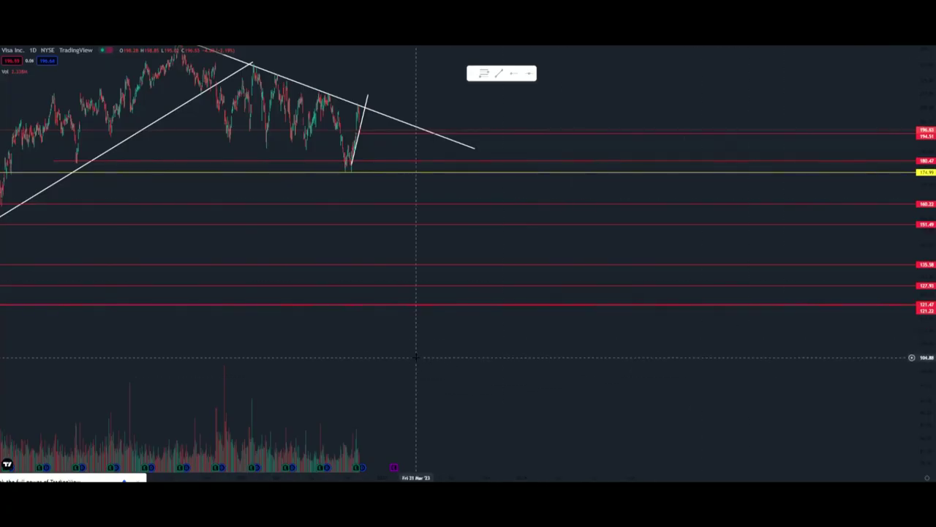
Center the recent triangle and set the uptrend line's end just past the downtrend line
{"action": "scroll", "coordinate": [566, 334], "scroll_direction": "up", "scroll_amount": 3}
{"action": "left_click_drag", "start_coordinate": [484, 379], "coordinate": [858, 359]}
{"action": "scroll", "coordinate": [790, 370], "scroll_direction": "up", "scroll_amount": 3}
{"action": "scroll", "coordinate": [476, 383], "scroll_direction": "left", "scroll_amount": 2}
{"action": "scroll", "coordinate": [485, 156], "scroll_direction": "up", "scroll_amount": 3}
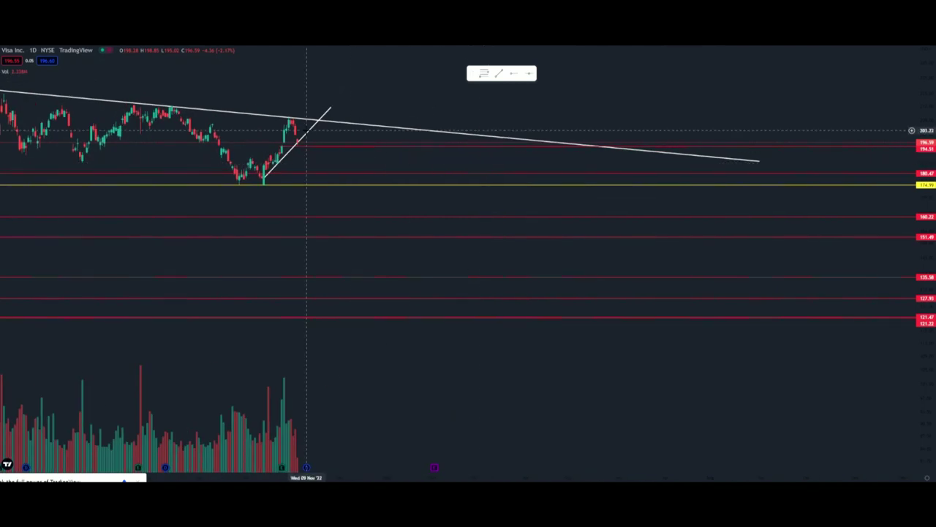
{"action": "scroll", "coordinate": [389, 165], "scroll_direction": "left", "scroll_amount": 1}
{"action": "scroll", "coordinate": [373, 156], "scroll_direction": "left", "scroll_amount": 1}
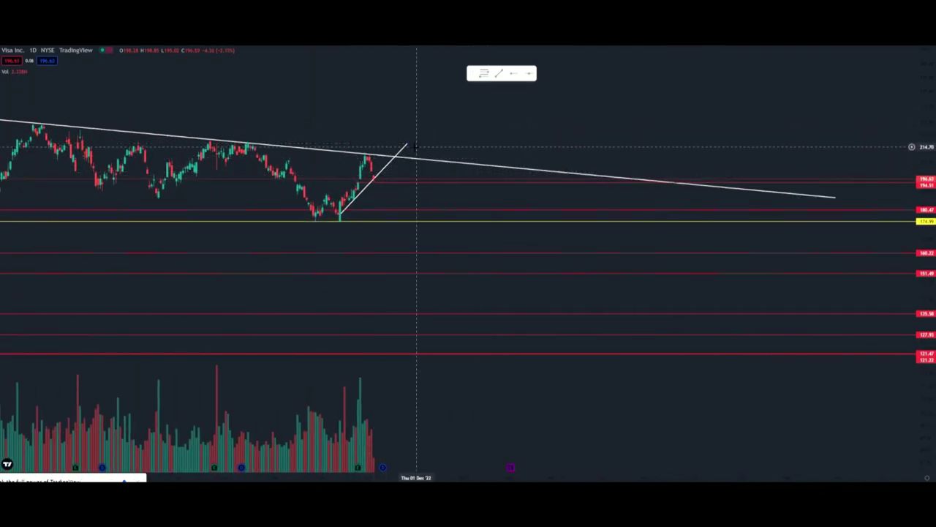
{"action": "scroll", "coordinate": [371, 110], "scroll_direction": "down", "scroll_amount": 3}
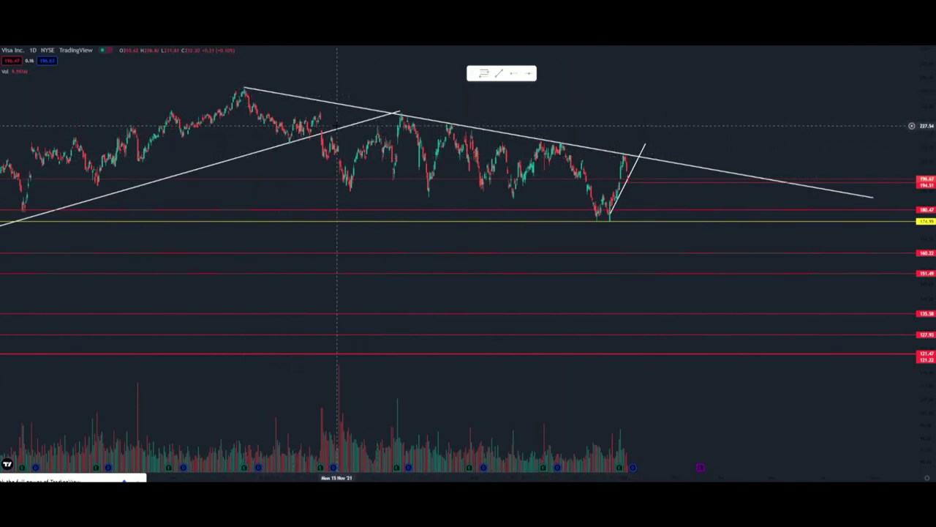
{"action": "scroll", "coordinate": [399, 202], "scroll_direction": "down", "scroll_amount": 3}
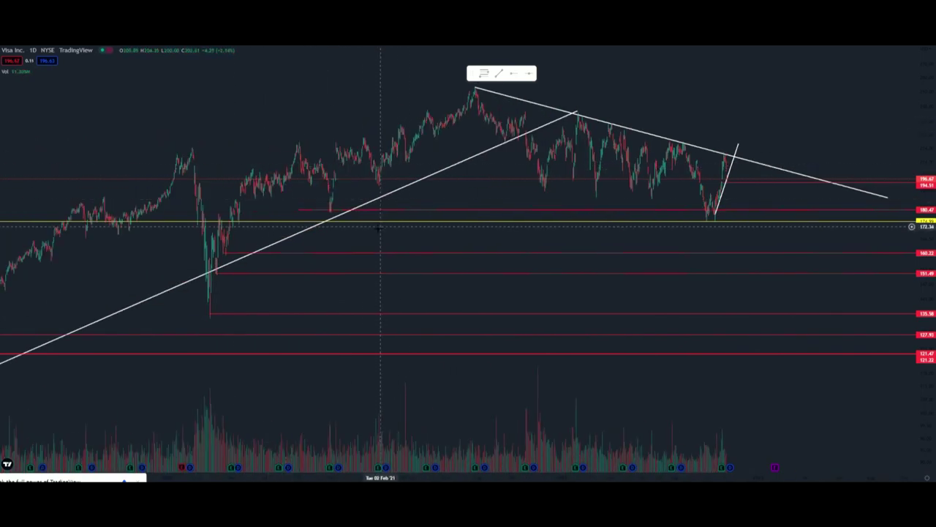
{"action": "scroll", "coordinate": [376, 205], "scroll_direction": "up", "scroll_amount": 3}
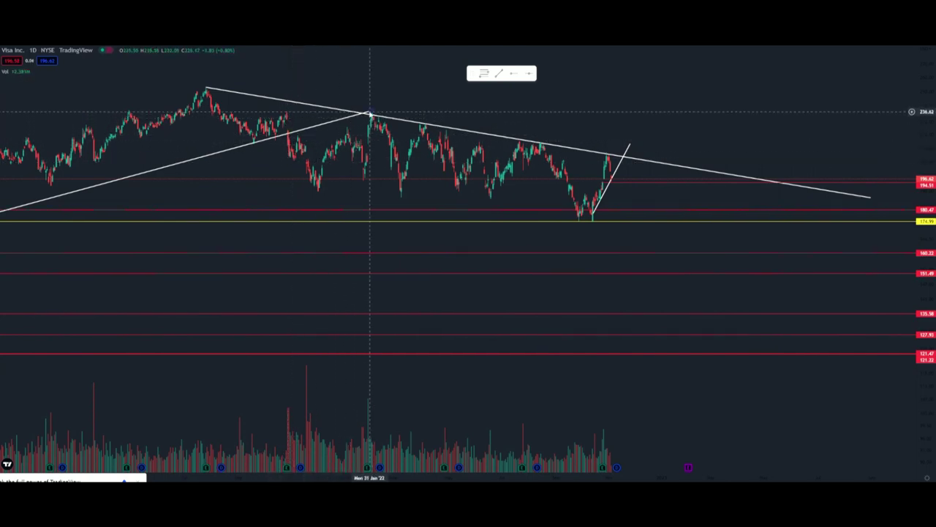
{"action": "left_click", "coordinate": [408, 102]}
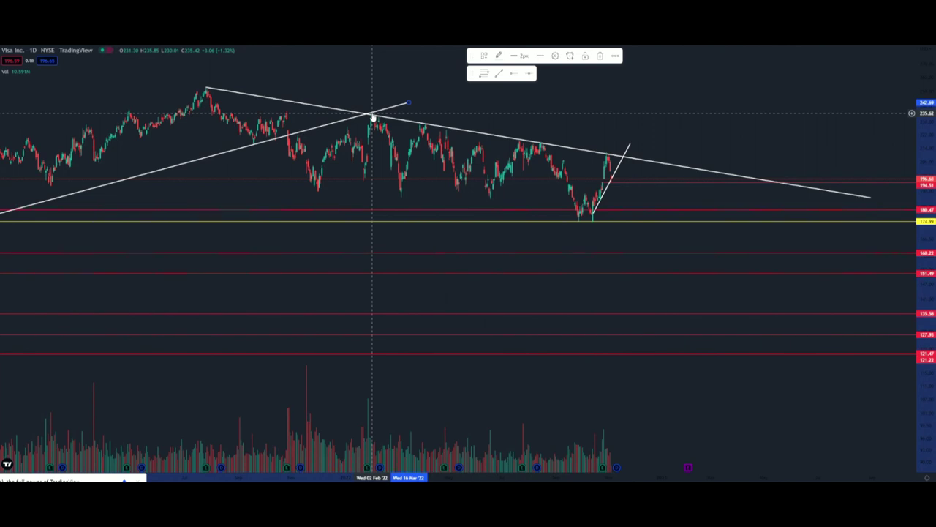
Pan and zoom to review the chart, leaving space after the latest bar
{"action": "scroll", "coordinate": [622, 213], "scroll_direction": "down", "scroll_amount": 5}
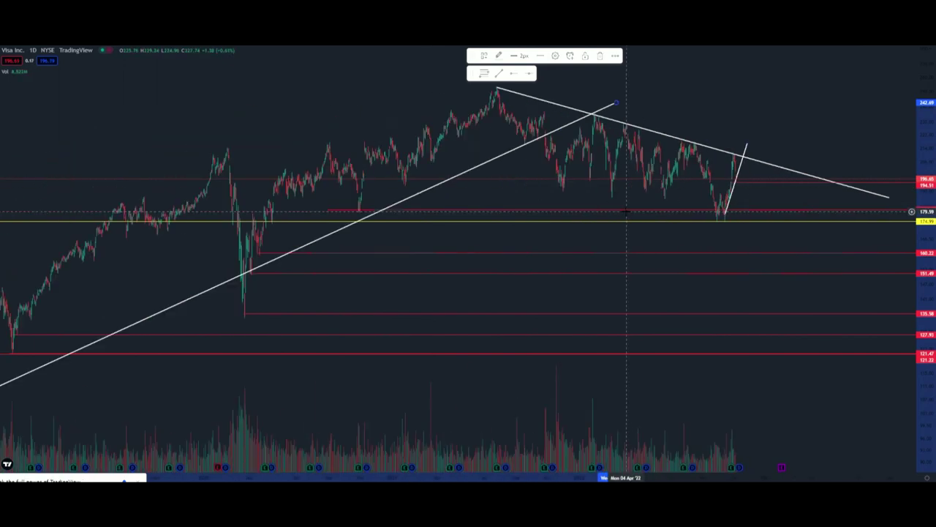
{"action": "mouse_move", "coordinate": [680, 213]}
{"action": "left_mouse_down"}
{"action": "mouse_move", "coordinate": [618, 139]}
{"action": "mouse_move", "coordinate": [519, 124]}
{"action": "mouse_move", "coordinate": [237, 120]}
{"action": "mouse_move", "coordinate": [794, 88]}
{"action": "left_mouse_up"}
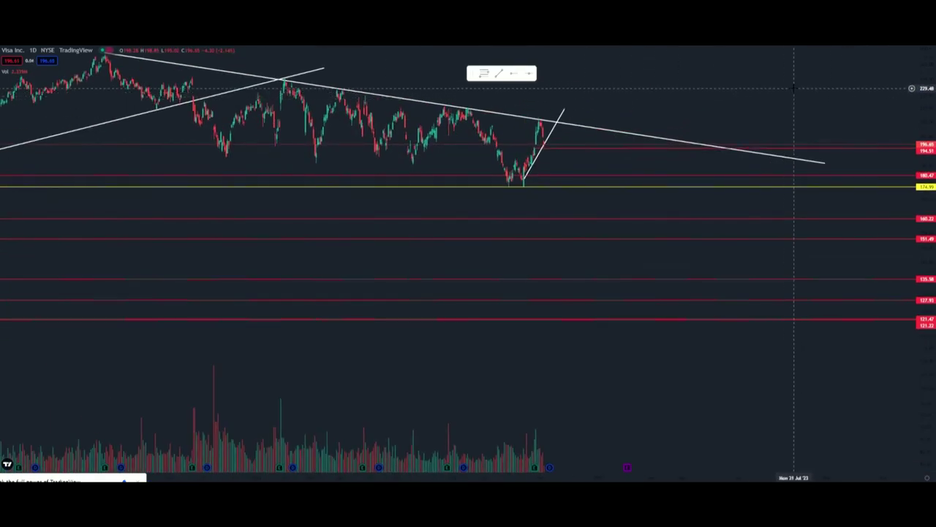
{"action": "scroll", "coordinate": [643, 176], "scroll_direction": "down", "scroll_amount": 5}
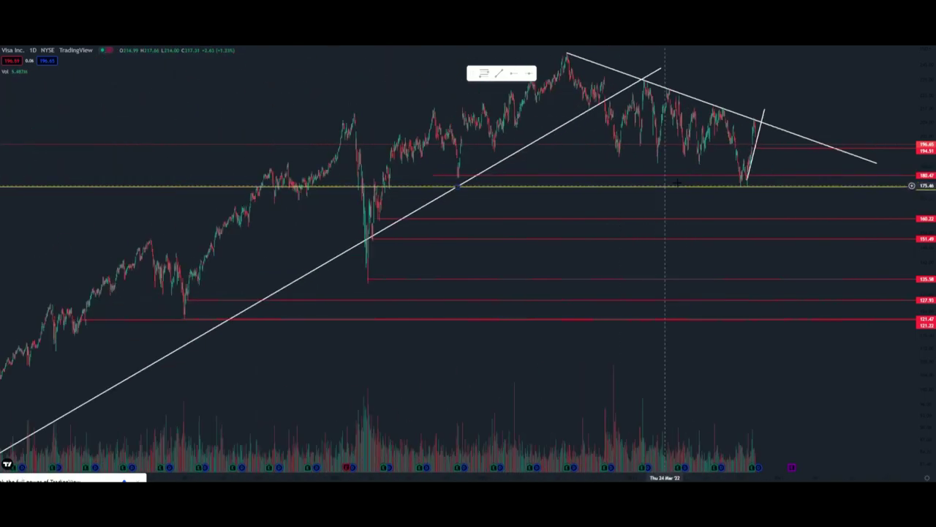
{"action": "scroll", "coordinate": [753, 171], "scroll_direction": "up", "scroll_amount": 3}
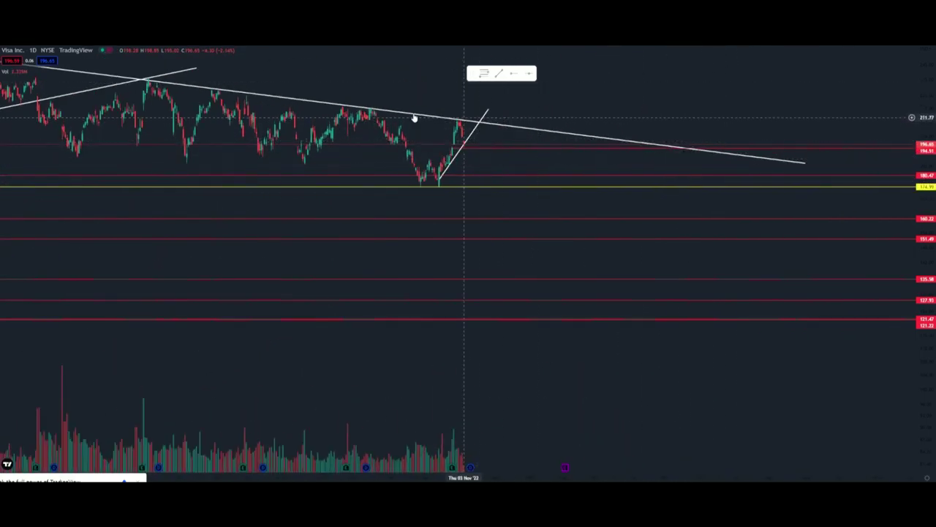
{"action": "scroll", "coordinate": [491, 180], "scroll_direction": "down", "scroll_amount": 5}
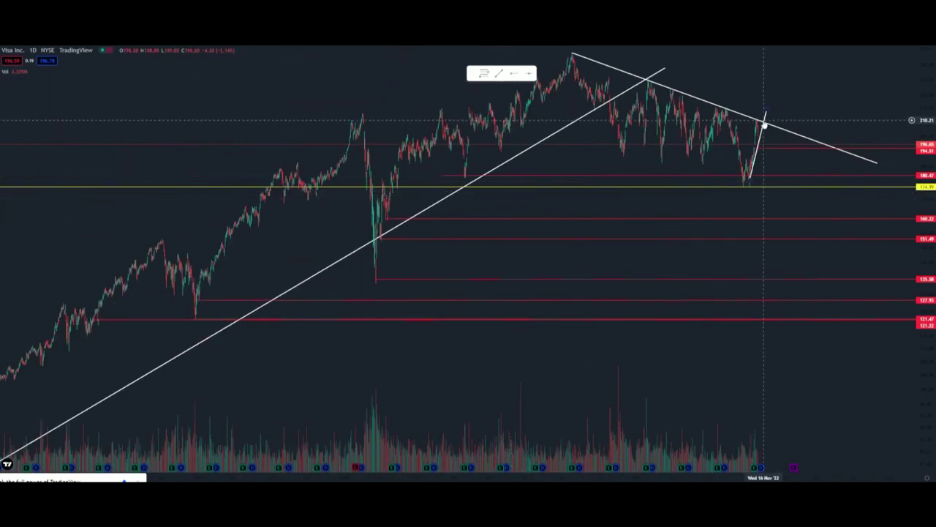
{"action": "scroll", "coordinate": [763, 136], "scroll_direction": "up", "scroll_amount": 5}
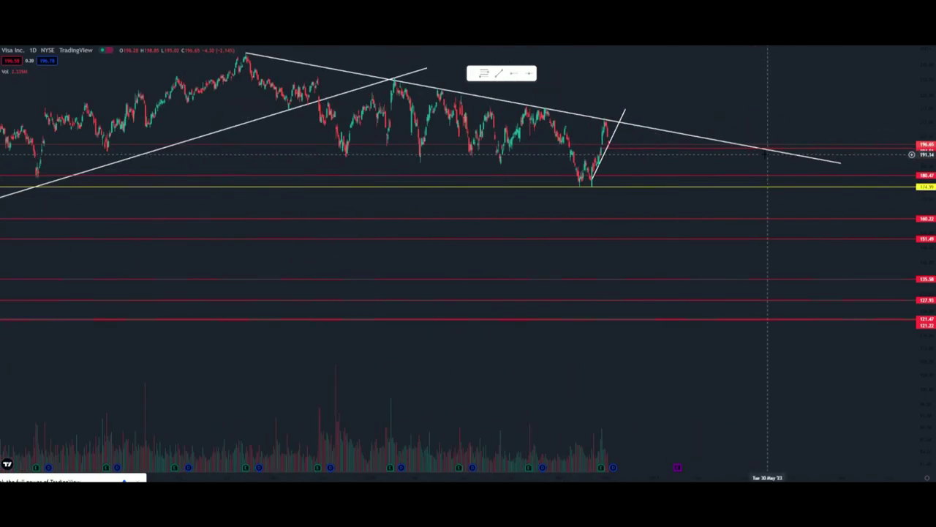
Delete the short steep line off the recent low and draw a new line from the latest candle to the recent high
{"action": "left_click_drag", "start_coordinate": [414, 100], "coordinate": [721, 135]}
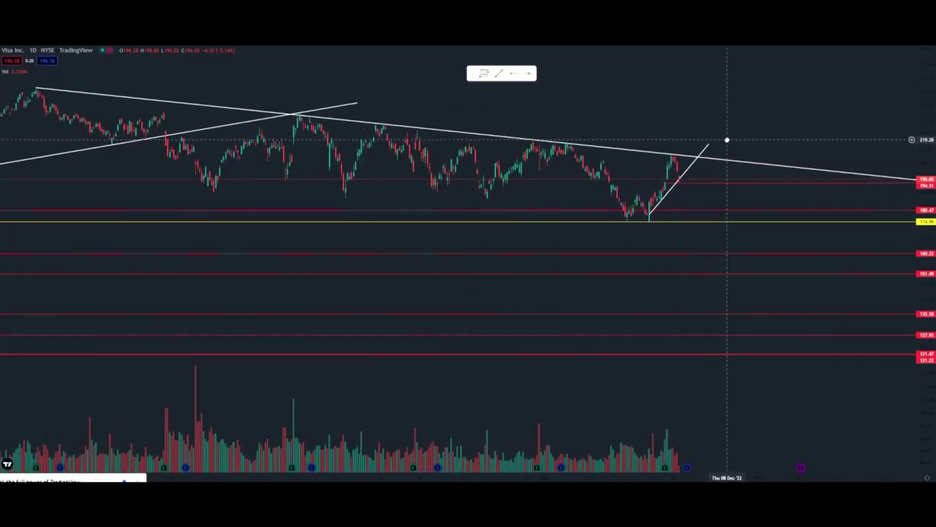
{"action": "left_click", "coordinate": [705, 150]}
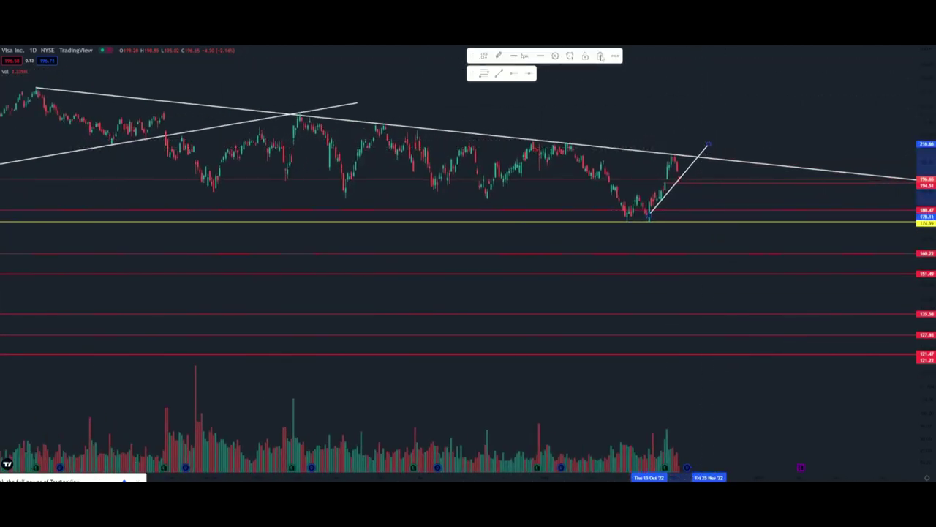
{"action": "key", "text": "Delete"}
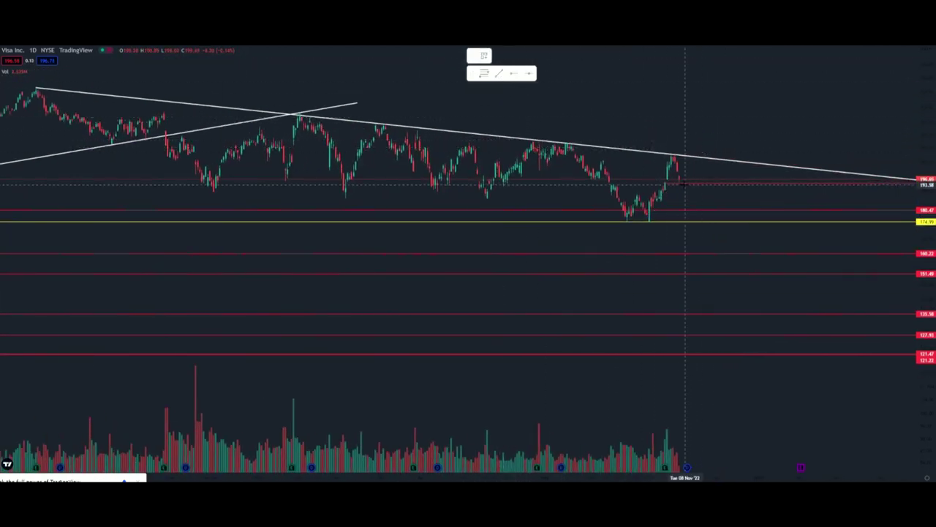
{"action": "left_click", "coordinate": [681, 180]}
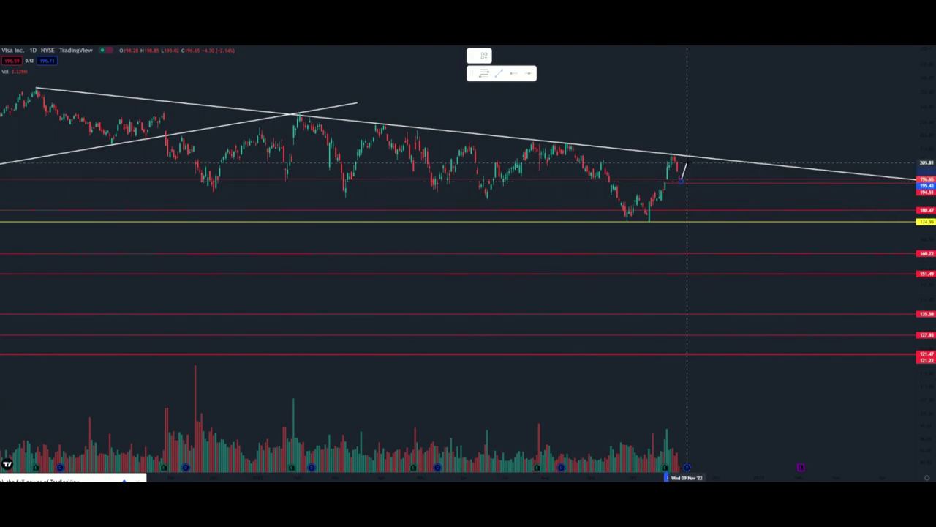
{"action": "left_click", "coordinate": [686, 162]}
{"action": "scroll", "coordinate": [691, 198], "scroll_direction": "up", "scroll_amount": 3}
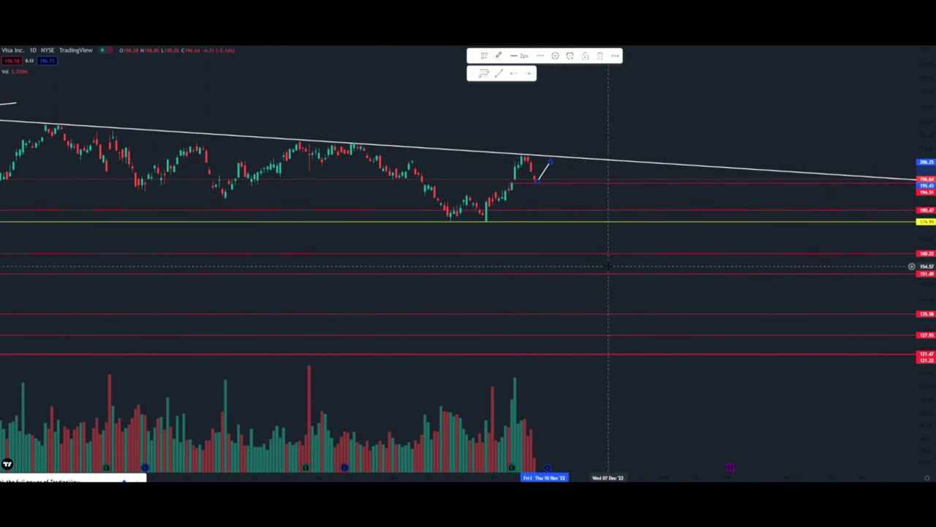
Zoom out and pan back to the April 2020 crash and rebound bars
{"action": "scroll", "coordinate": [620, 259], "scroll_direction": "down", "scroll_amount": 4}
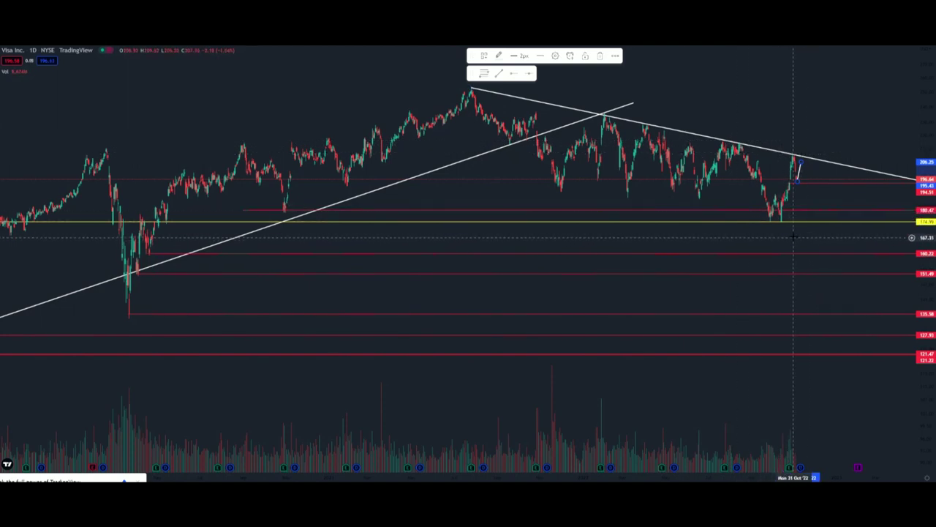
{"action": "left_click_drag", "start_coordinate": [805, 234], "coordinate": [678, 205]}
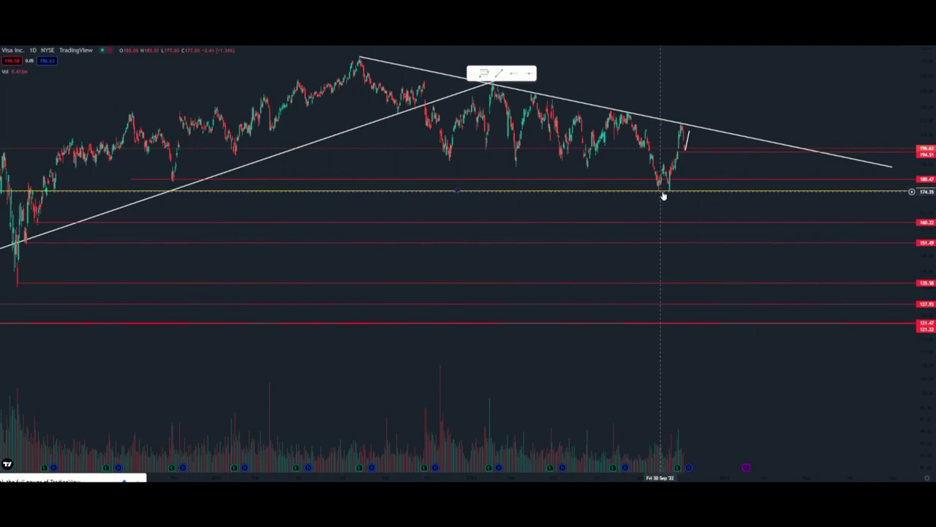
{"action": "scroll", "coordinate": [664, 196], "scroll_direction": "down", "scroll_amount": 3}
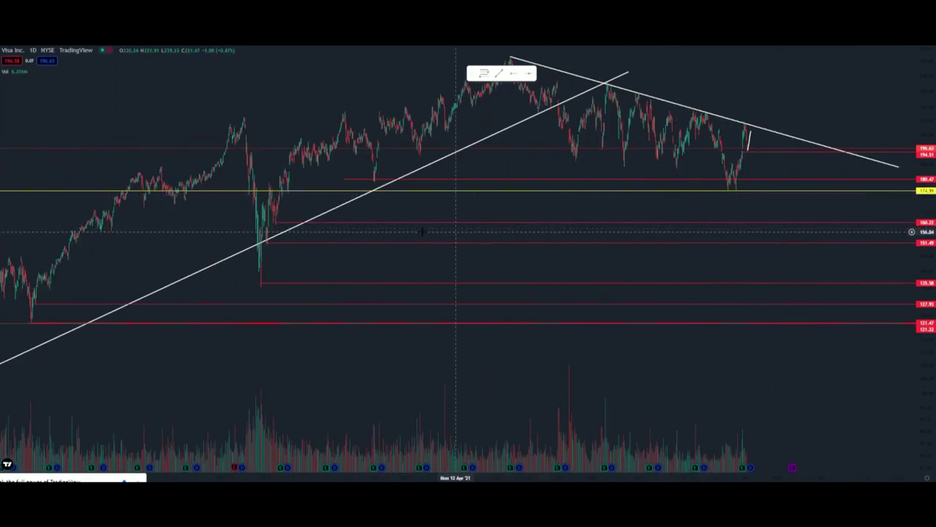
{"action": "scroll", "coordinate": [312, 230], "scroll_direction": "up", "scroll_amount": 3}
{"action": "left_click_drag", "start_coordinate": [313, 229], "coordinate": [645, 195]}
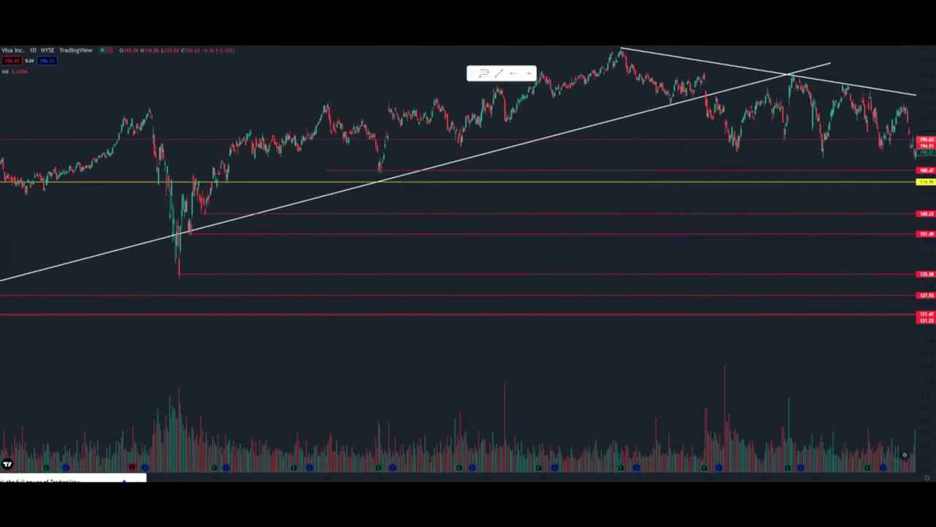
{"action": "scroll", "coordinate": [212, 219], "scroll_direction": "up", "scroll_amount": 1}
{"action": "left_click_drag", "start_coordinate": [176, 197], "coordinate": [479, 214]}
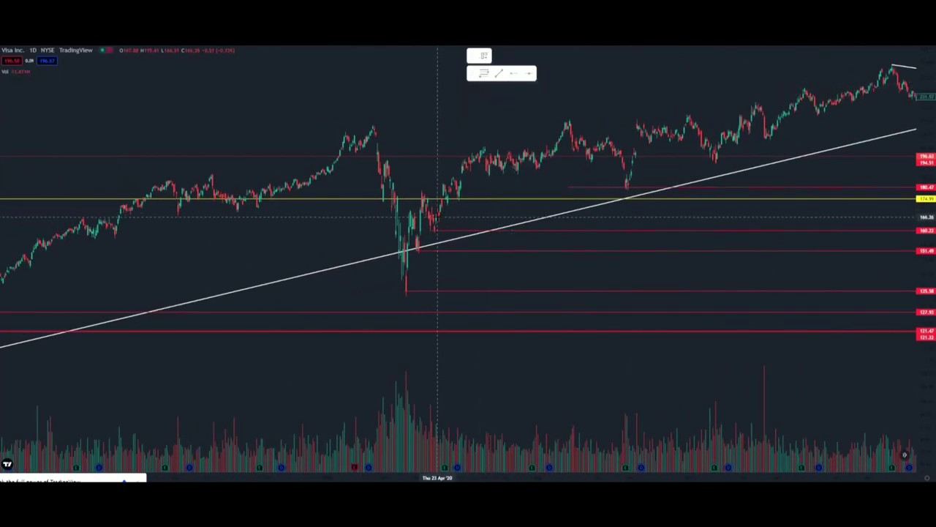
Place a red horizontal level at 167.31 on the April 2020 candles and pan back toward recent prices
{"action": "left_click", "coordinate": [437, 214]}
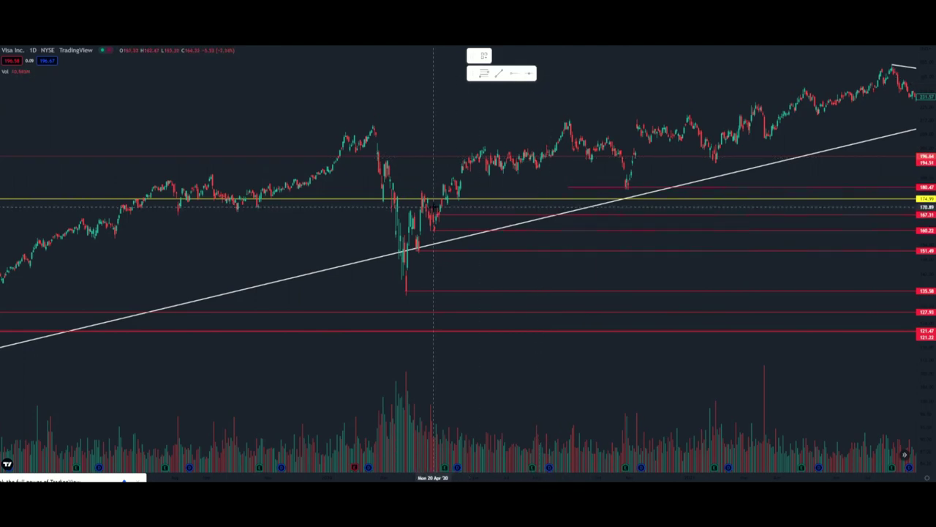
{"action": "left_click_drag", "start_coordinate": [434, 209], "coordinate": [405, 382]}
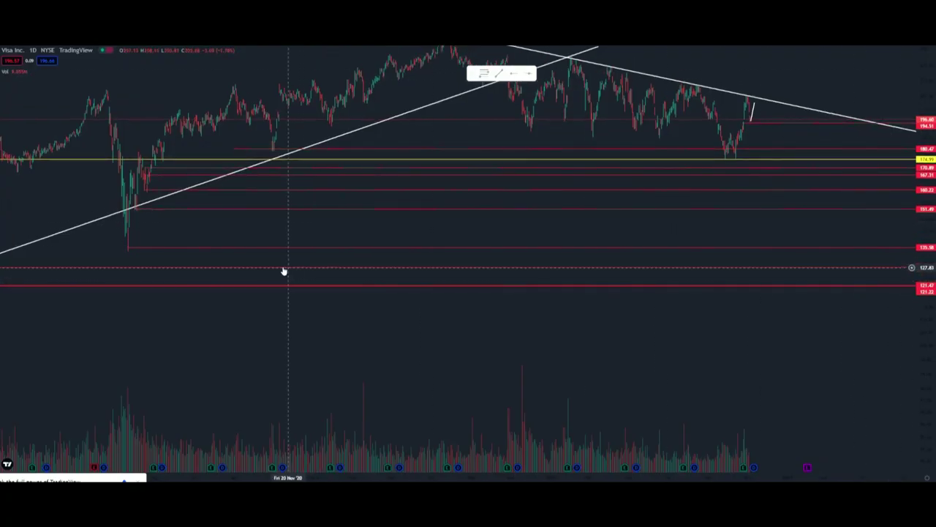
Zoom out the daily chart to show both trendlines, the yellow 174.99 line and every red level
{"action": "scroll", "coordinate": [322, 192], "scroll_direction": "down", "scroll_amount": 5}
{"action": "scroll", "coordinate": [317, 194], "scroll_direction": "down", "scroll_amount": 3}
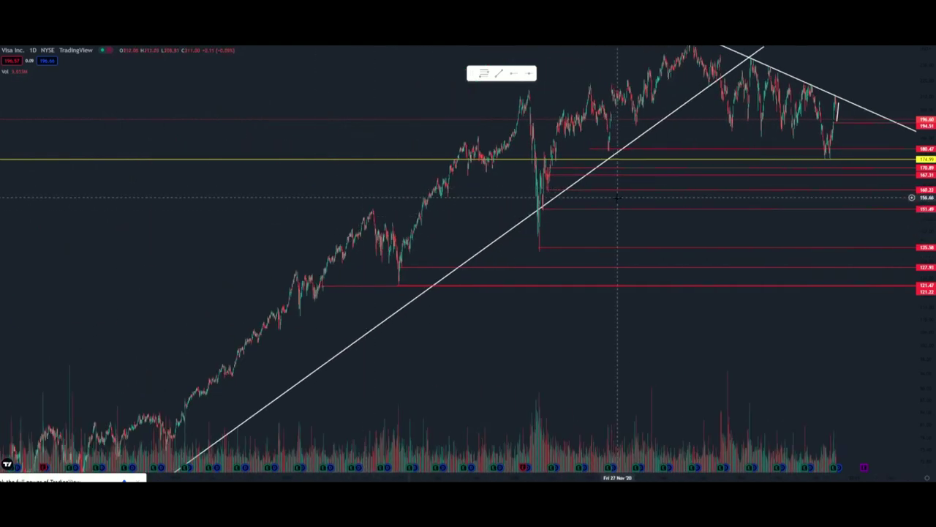
{"action": "scroll", "coordinate": [618, 197], "scroll_direction": "down", "scroll_amount": 3}
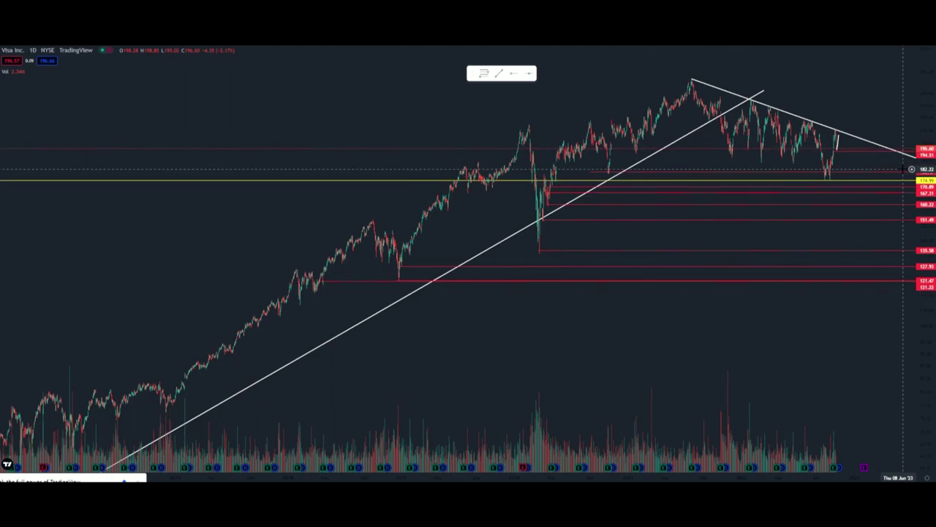
{"action": "scroll", "coordinate": [609, 337], "scroll_direction": "right", "scroll_amount": 5}
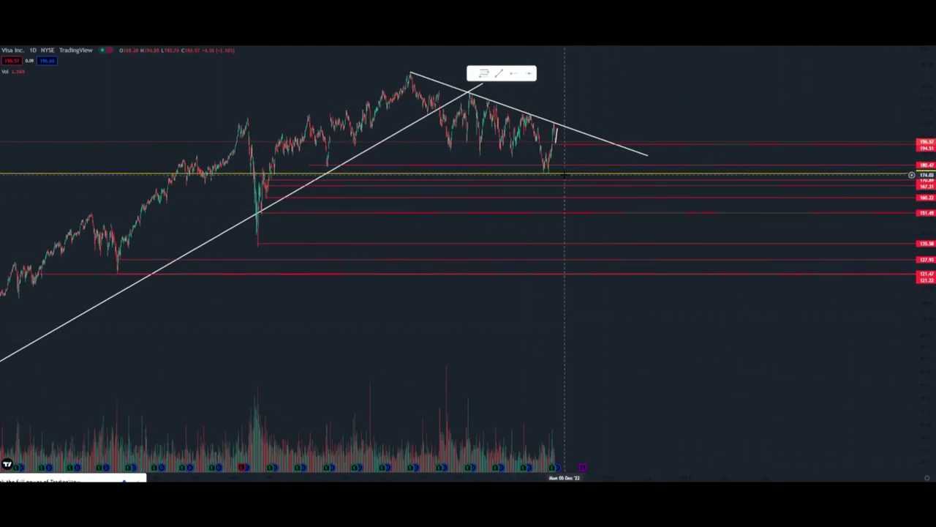